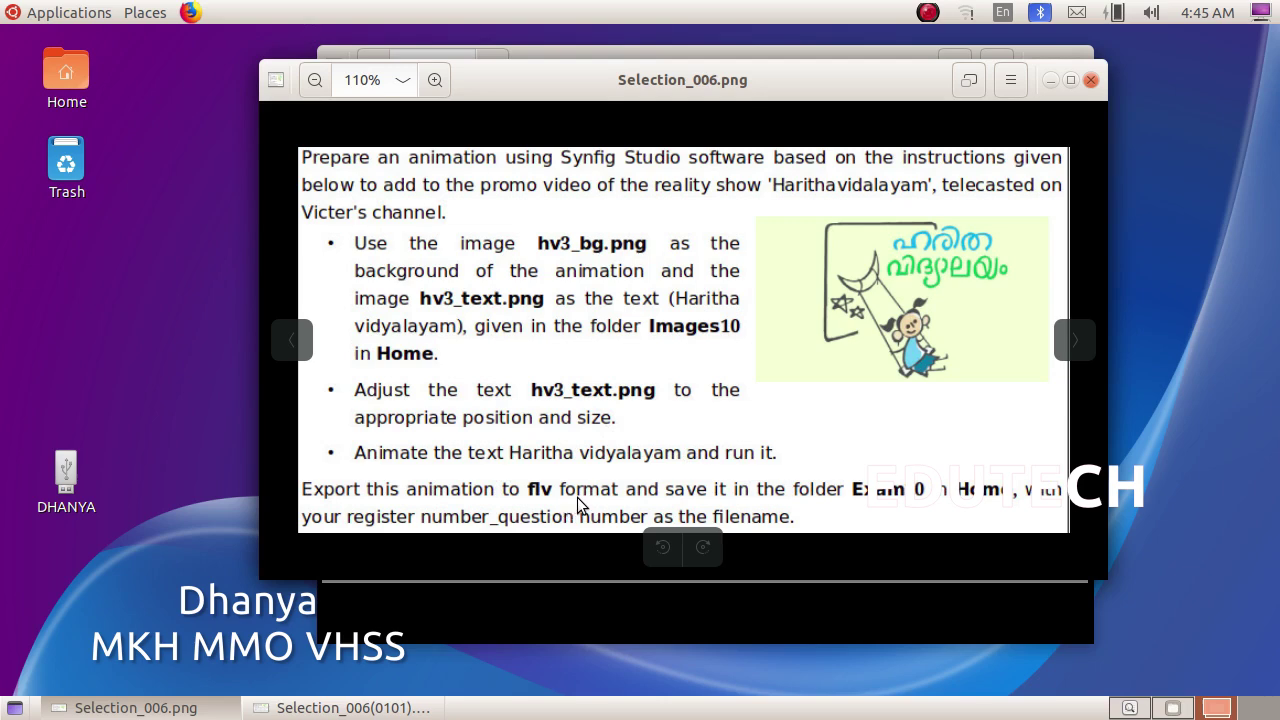
Step: Bring the Malayalam question image Selection_006(0101).png to the front and open the Applications list
click(968, 614)
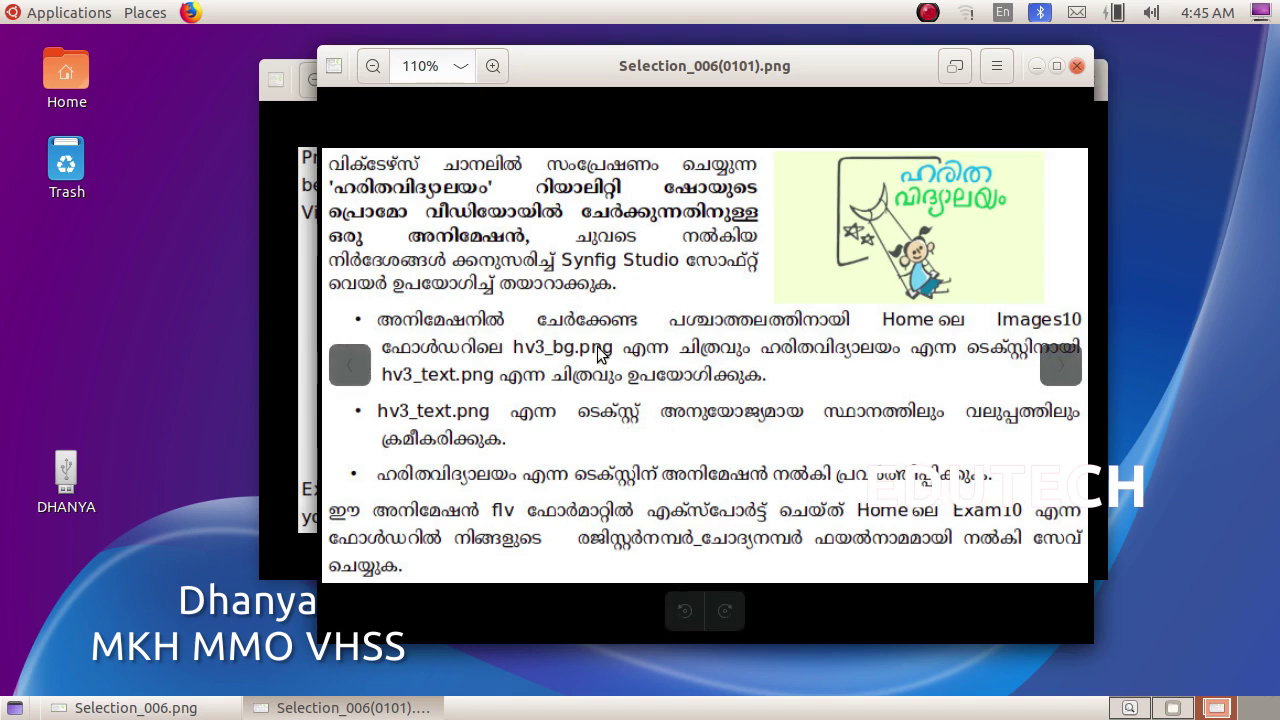
click(48, 12)
Step: Launch Synfig Studio from Graphics, recheck the question image, then open Synfig's File menu
mouse_move(112, 162)
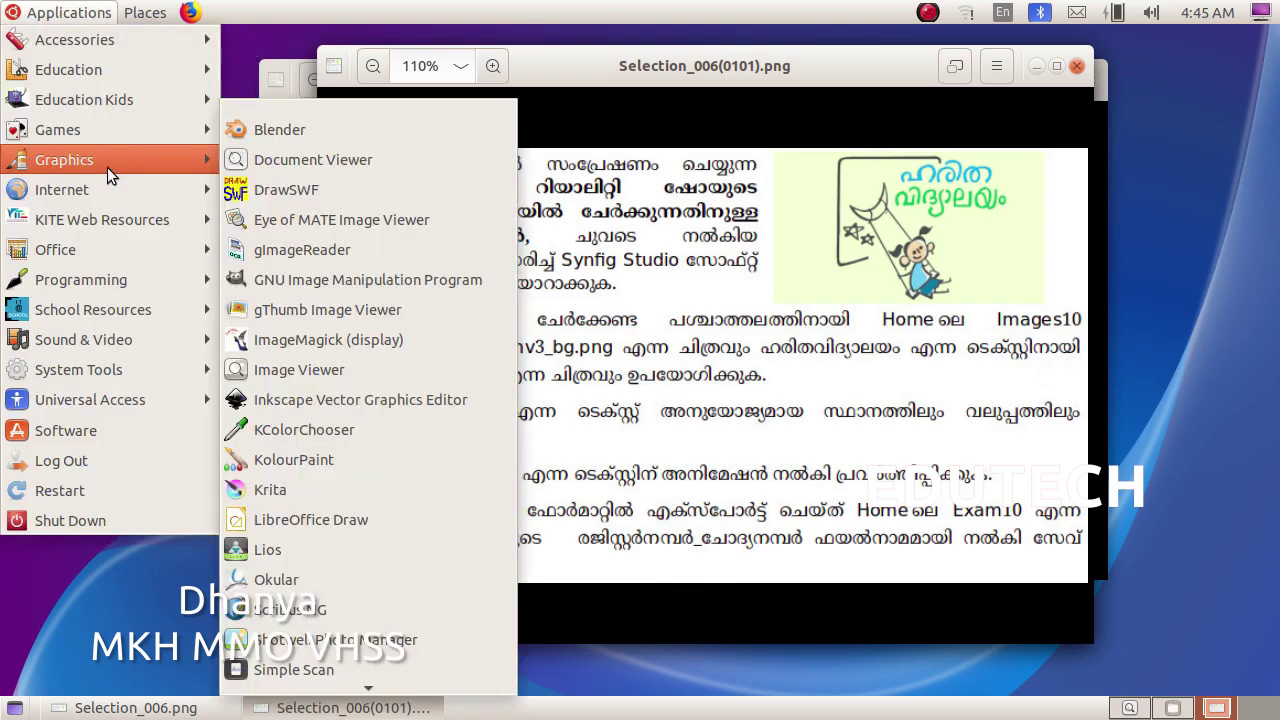
scroll(372, 683, down, 3)
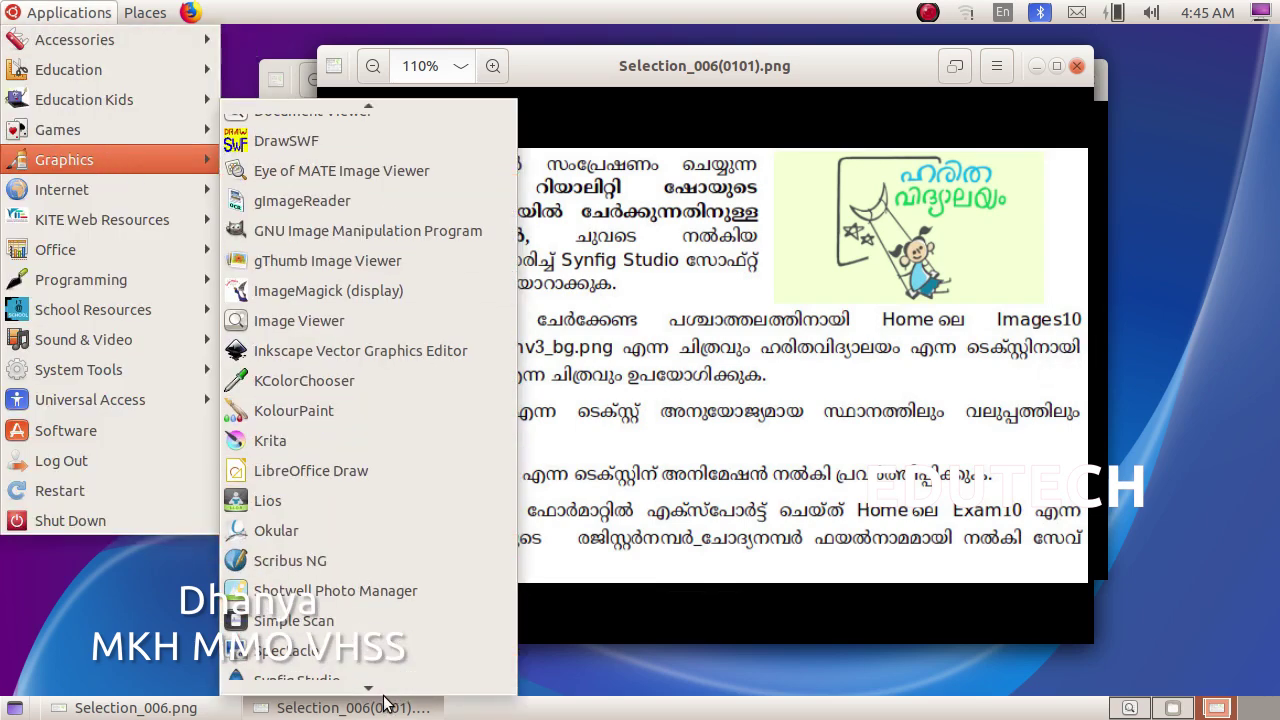
click(378, 588)
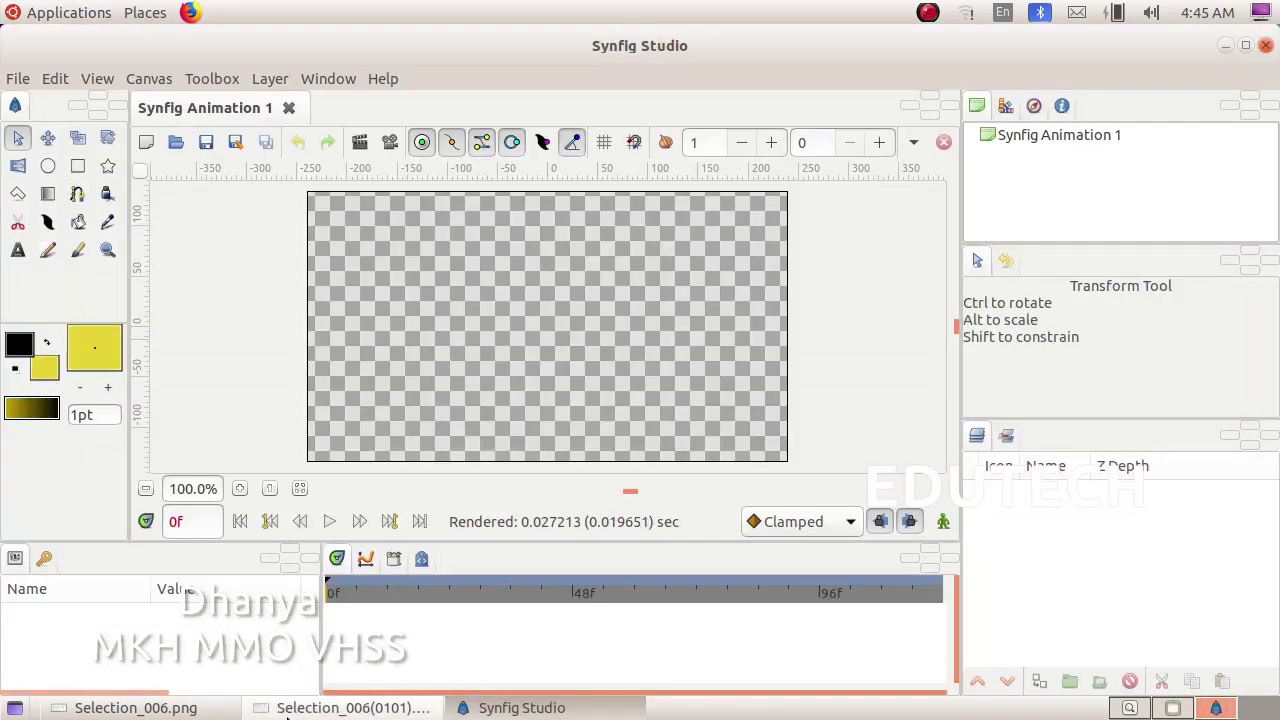
click(345, 707)
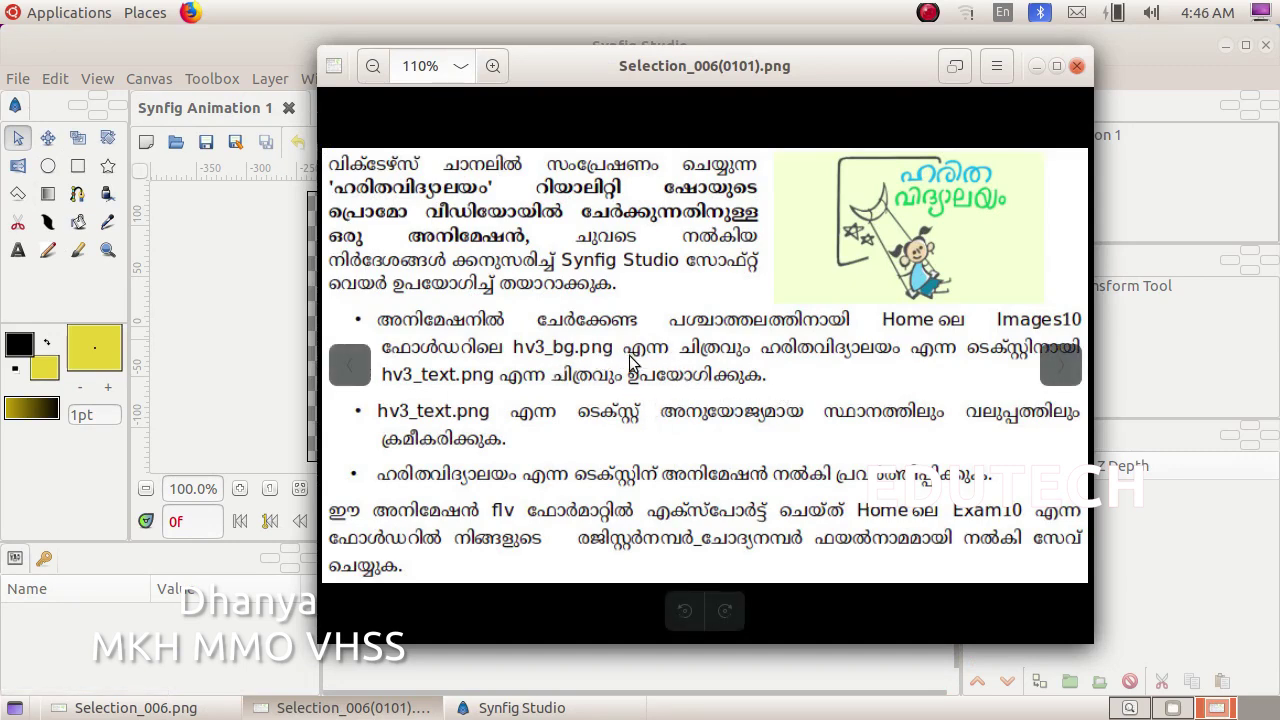
click(63, 202)
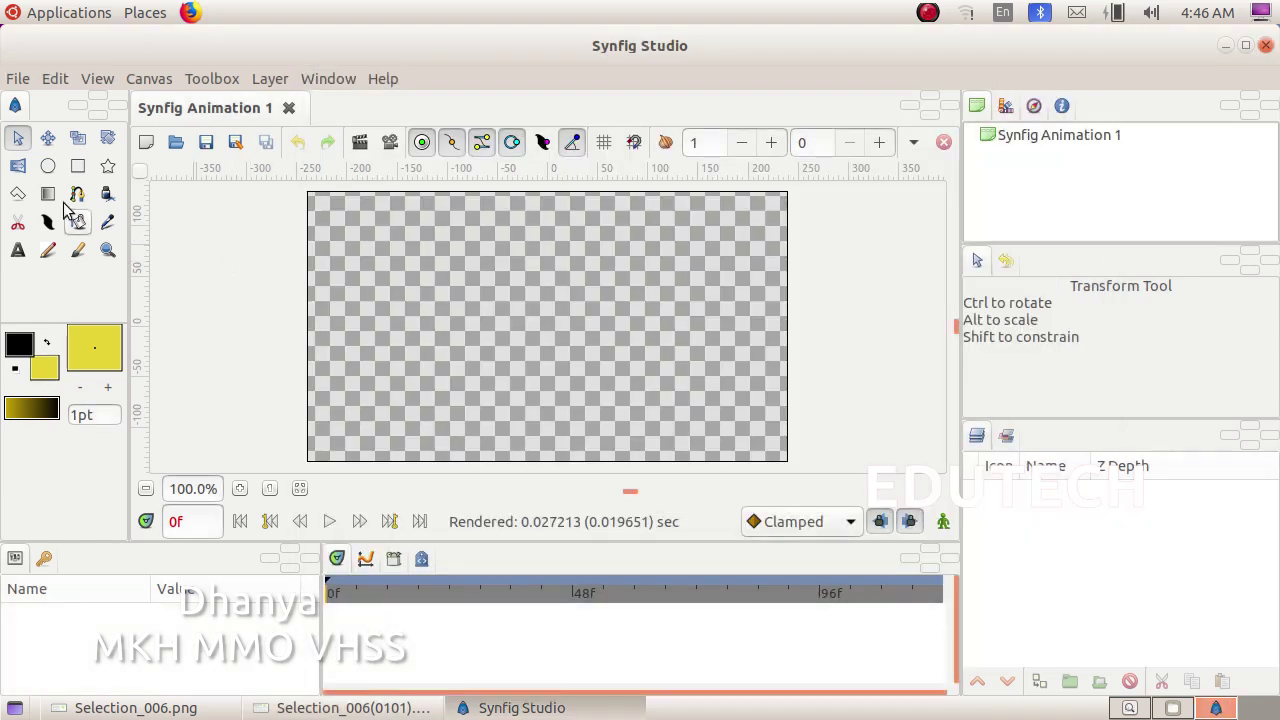
click(16, 78)
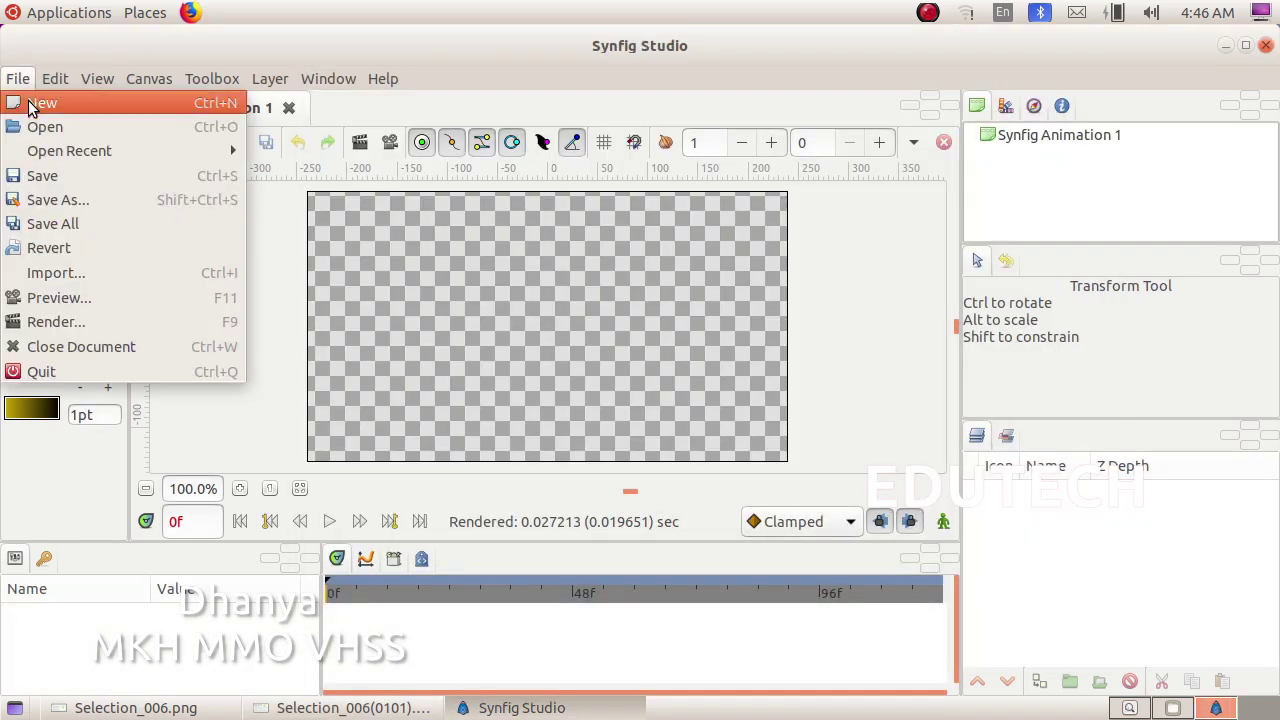
Step: Import hv3_bg.png from Home > Images10 as the background layer
click(113, 271)
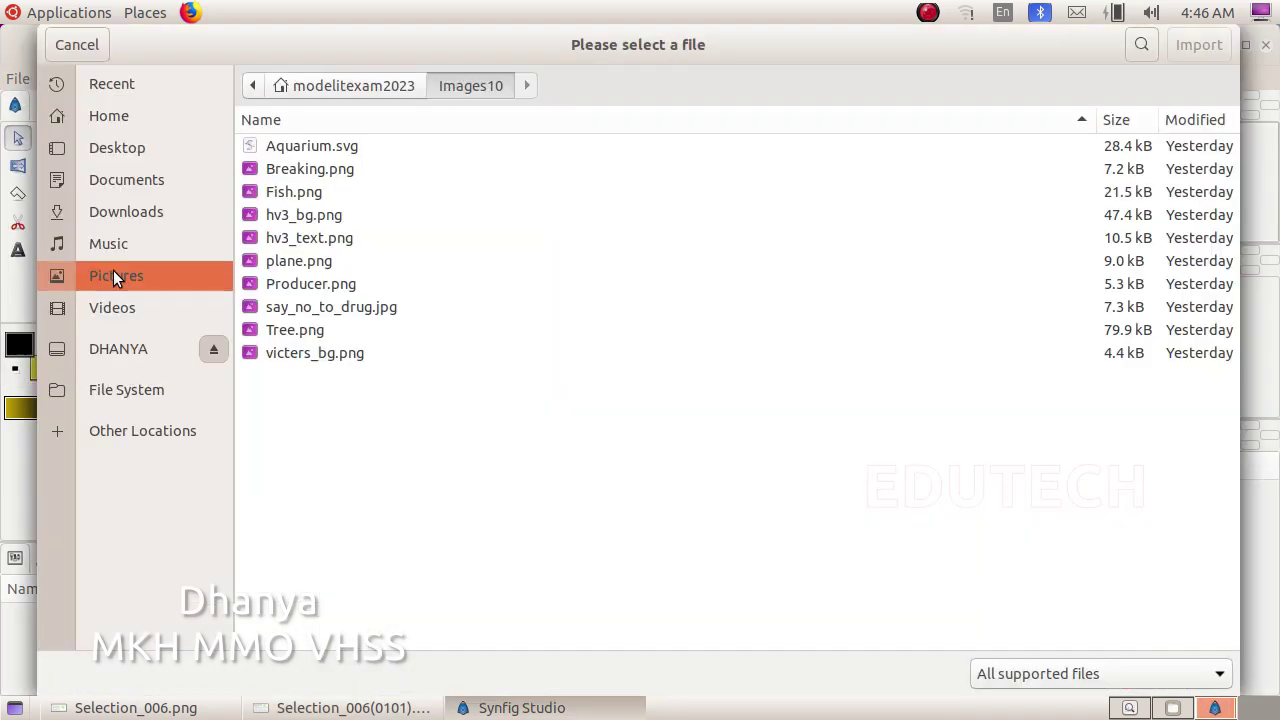
click(124, 114)
double_click(351, 261)
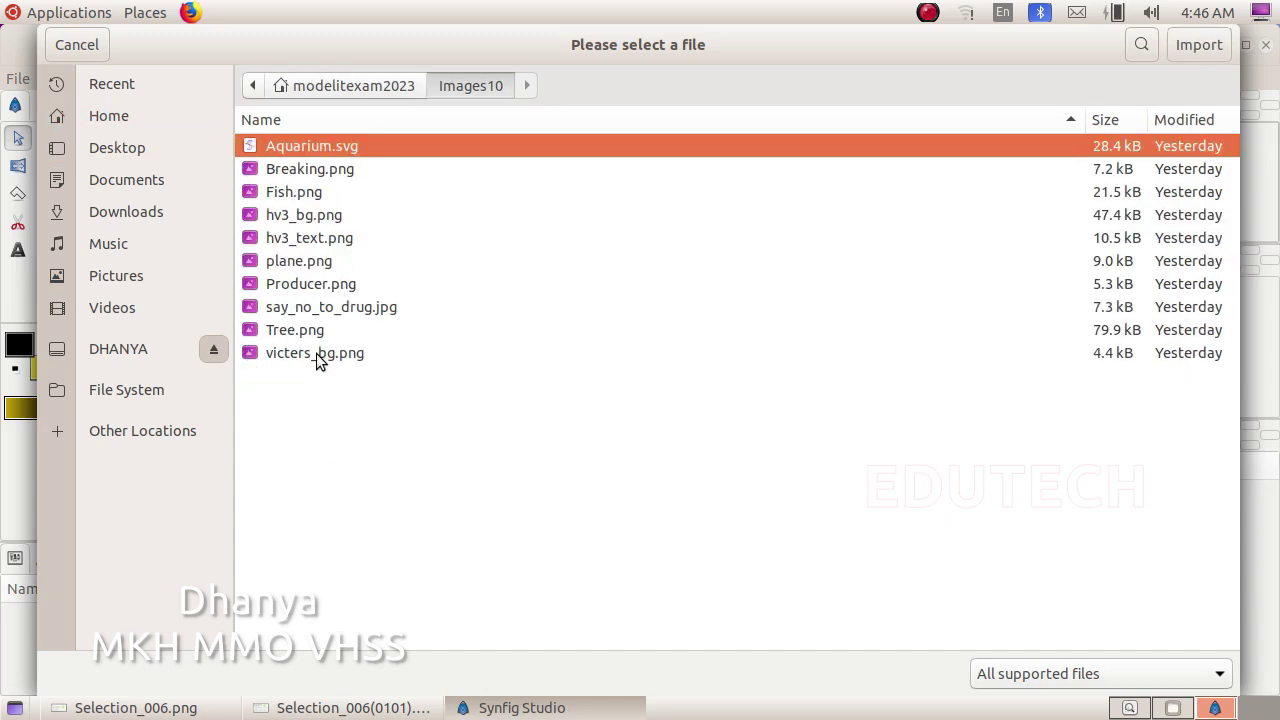
click(350, 707)
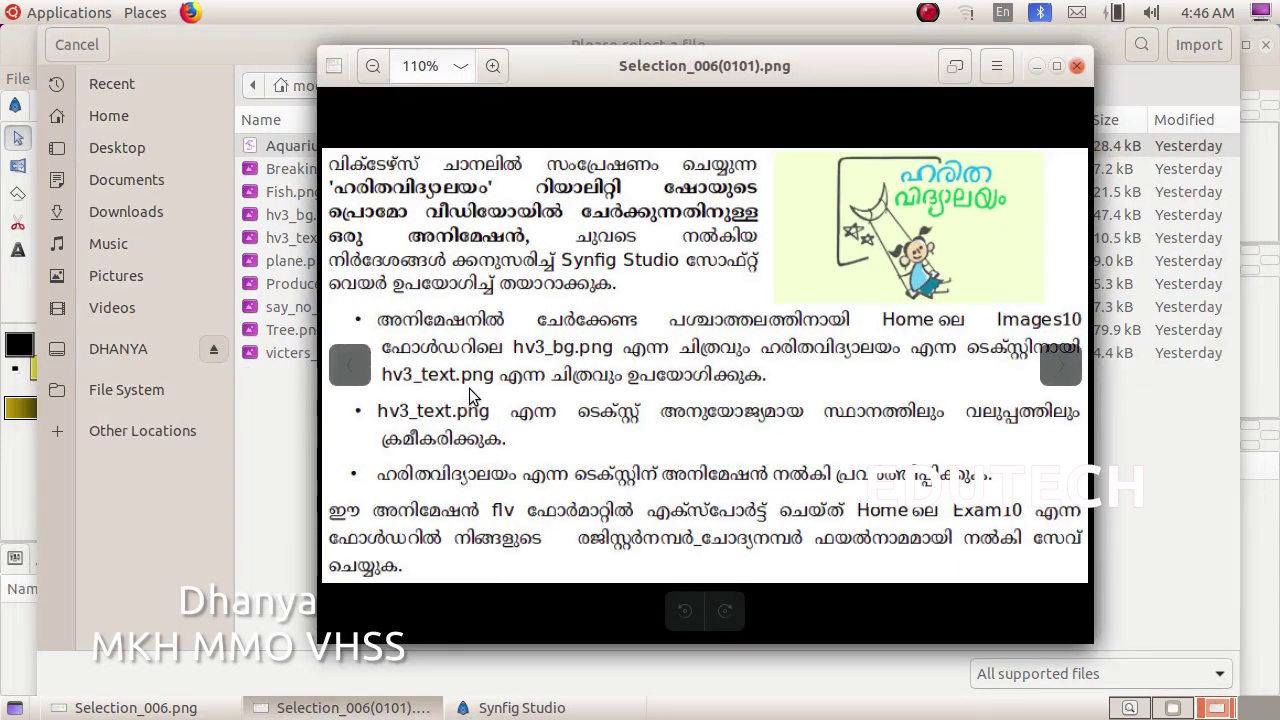
click(600, 710)
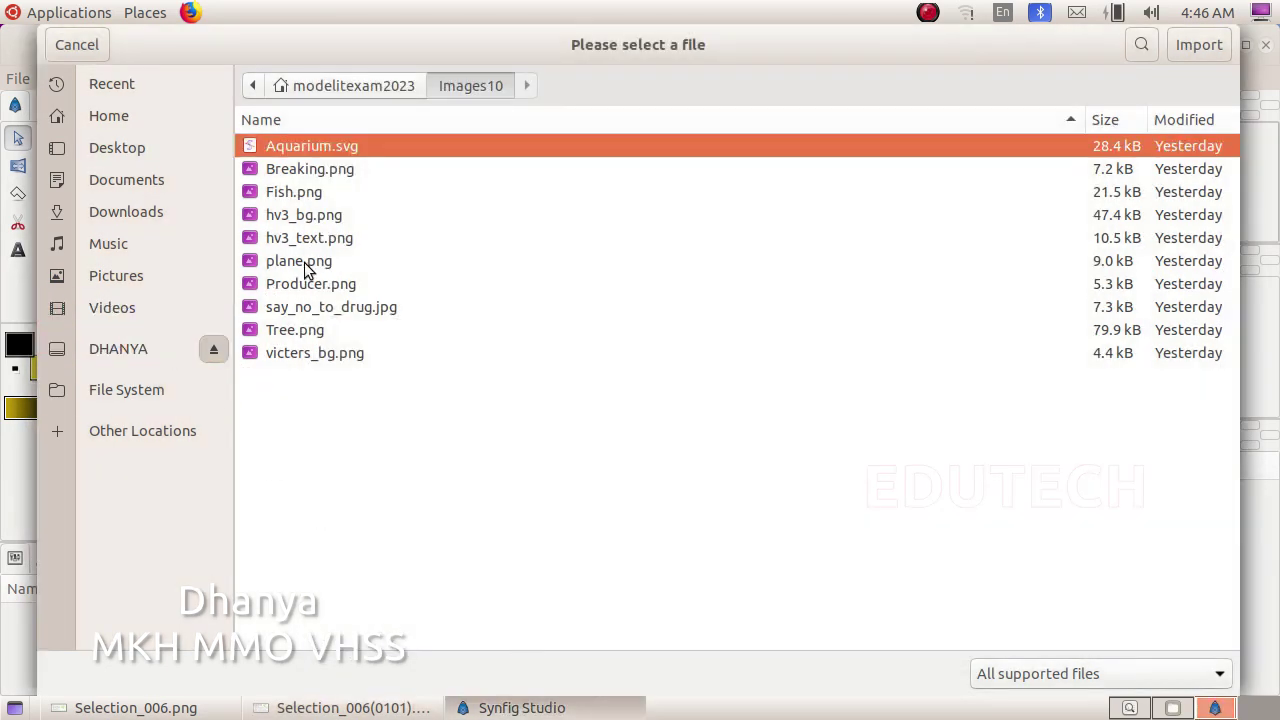
click(318, 215)
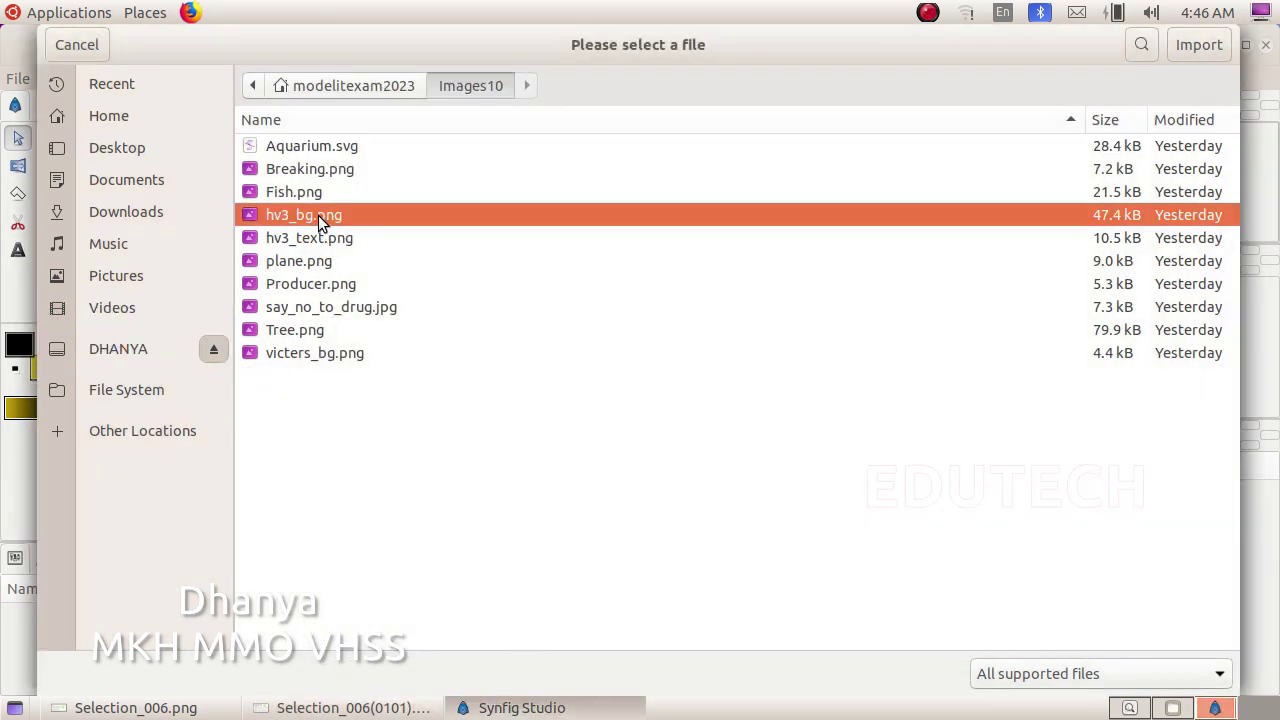
click(1195, 45)
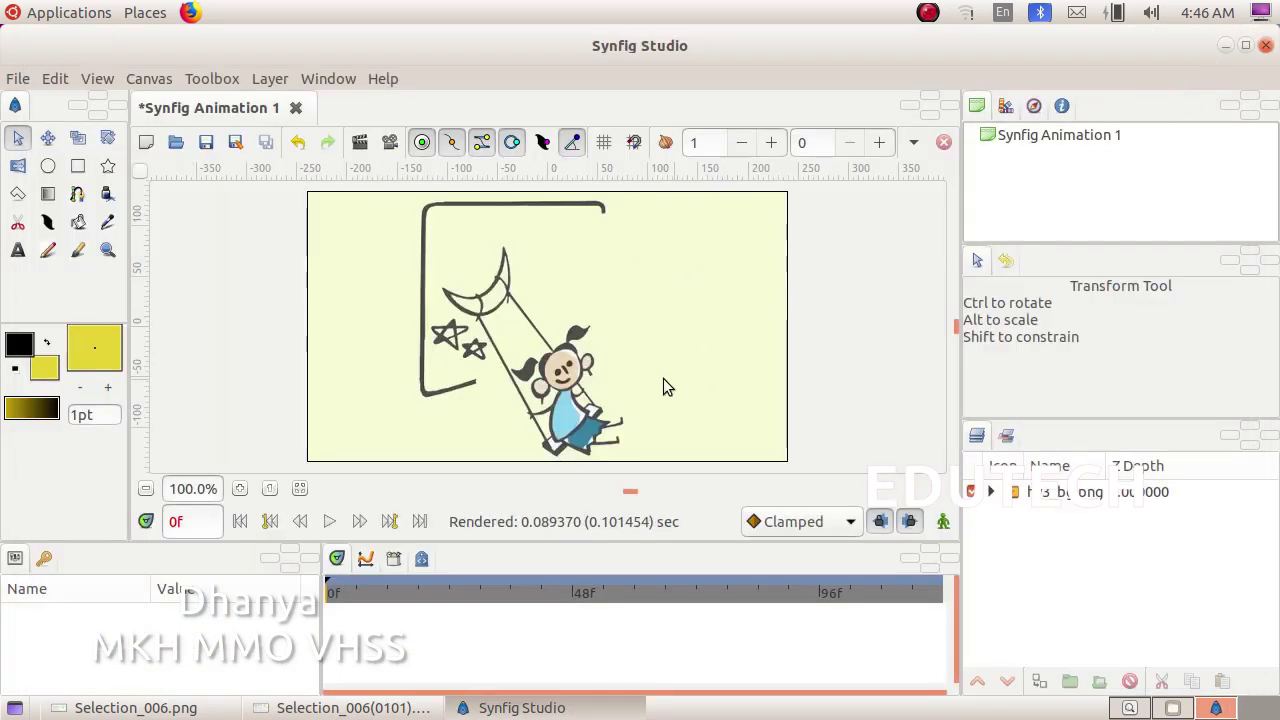
Step: Import hv3_text.png from Images10 as a second layer above the background, checking the question sheet
click(345, 708)
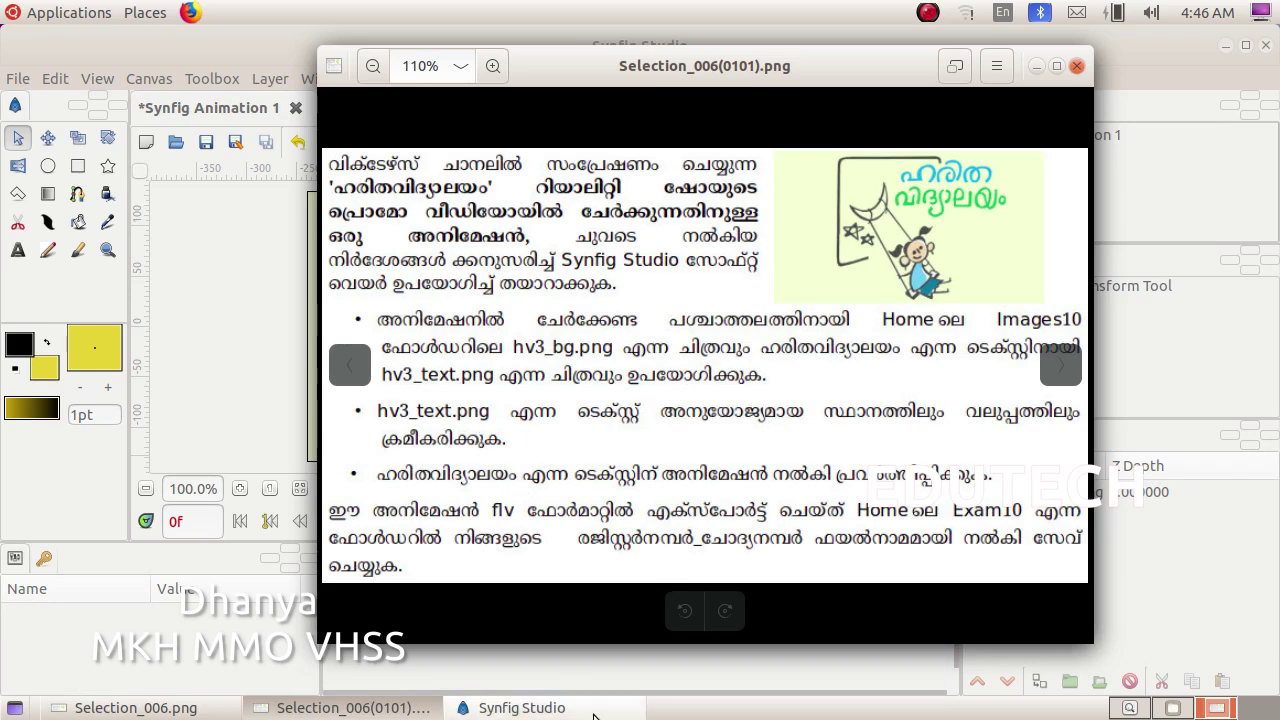
click(520, 708)
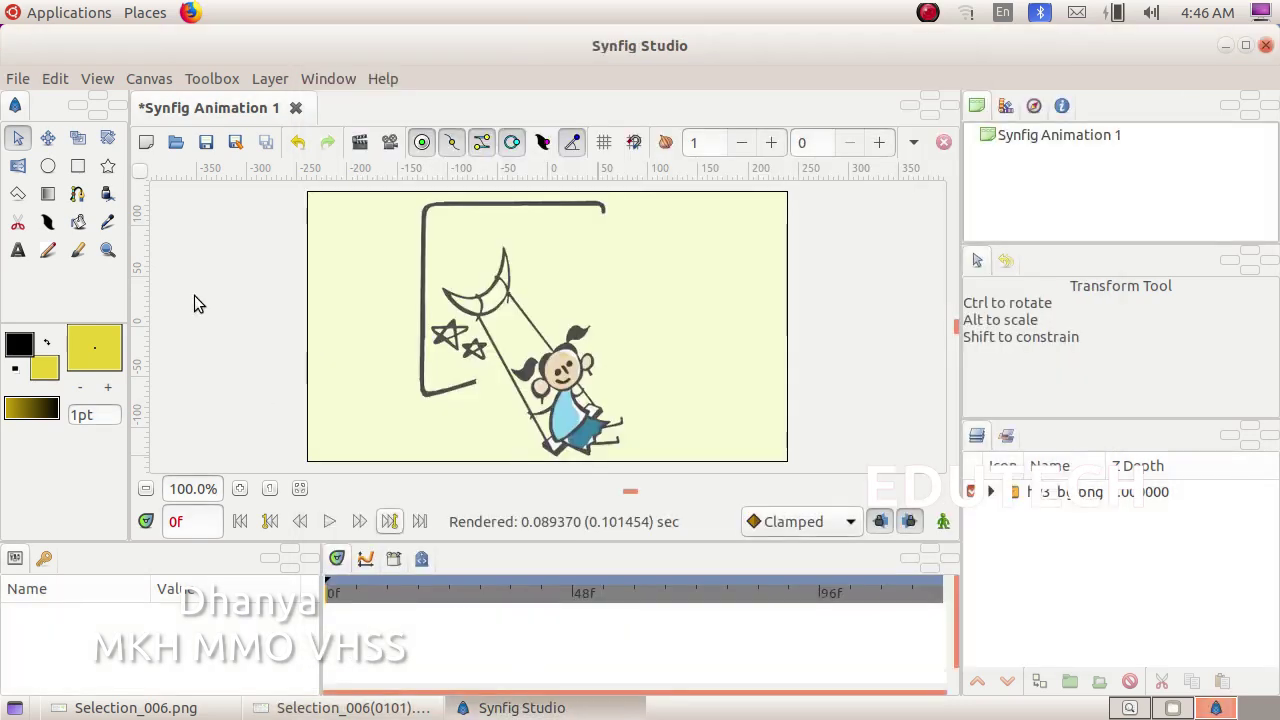
click(18, 78)
click(86, 274)
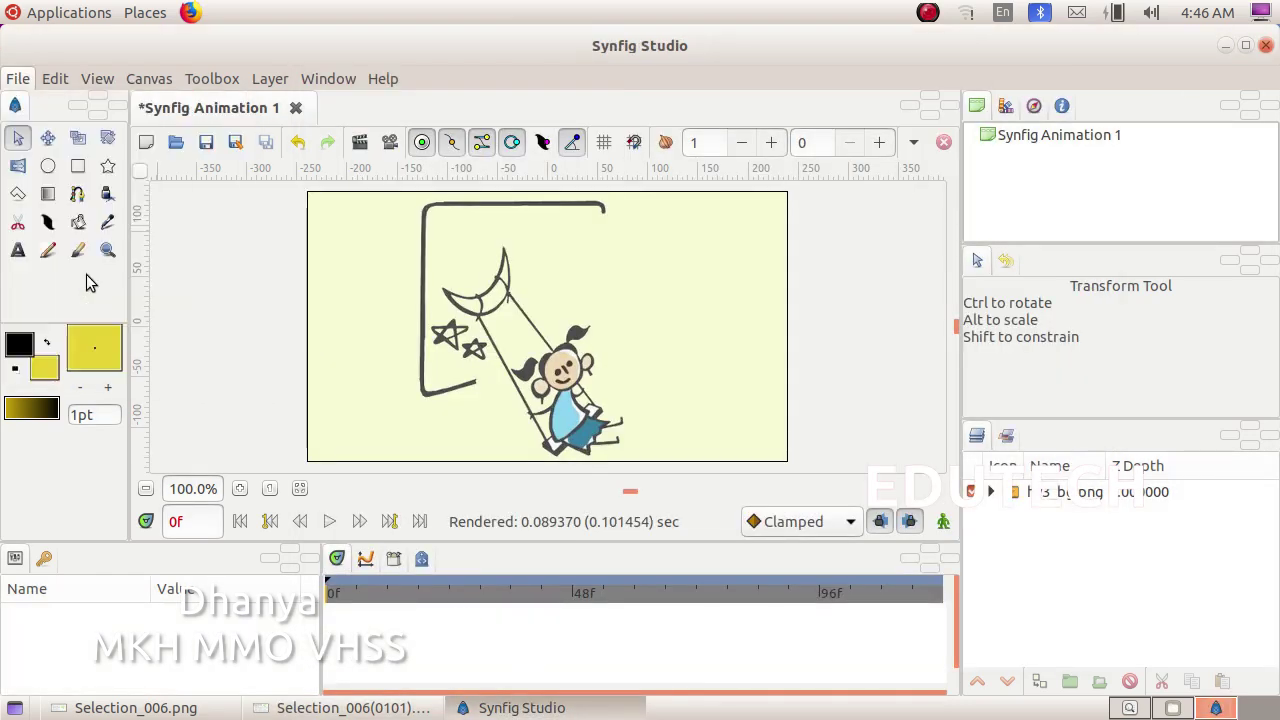
click(277, 243)
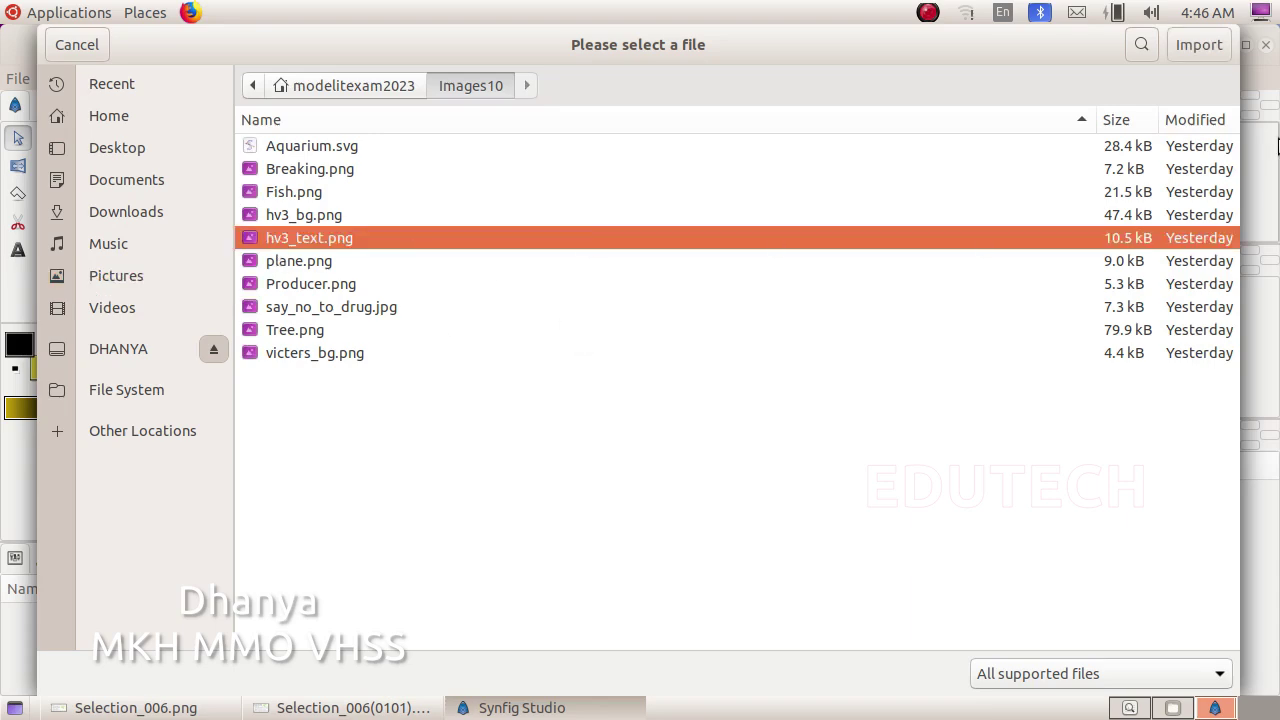
click(1198, 44)
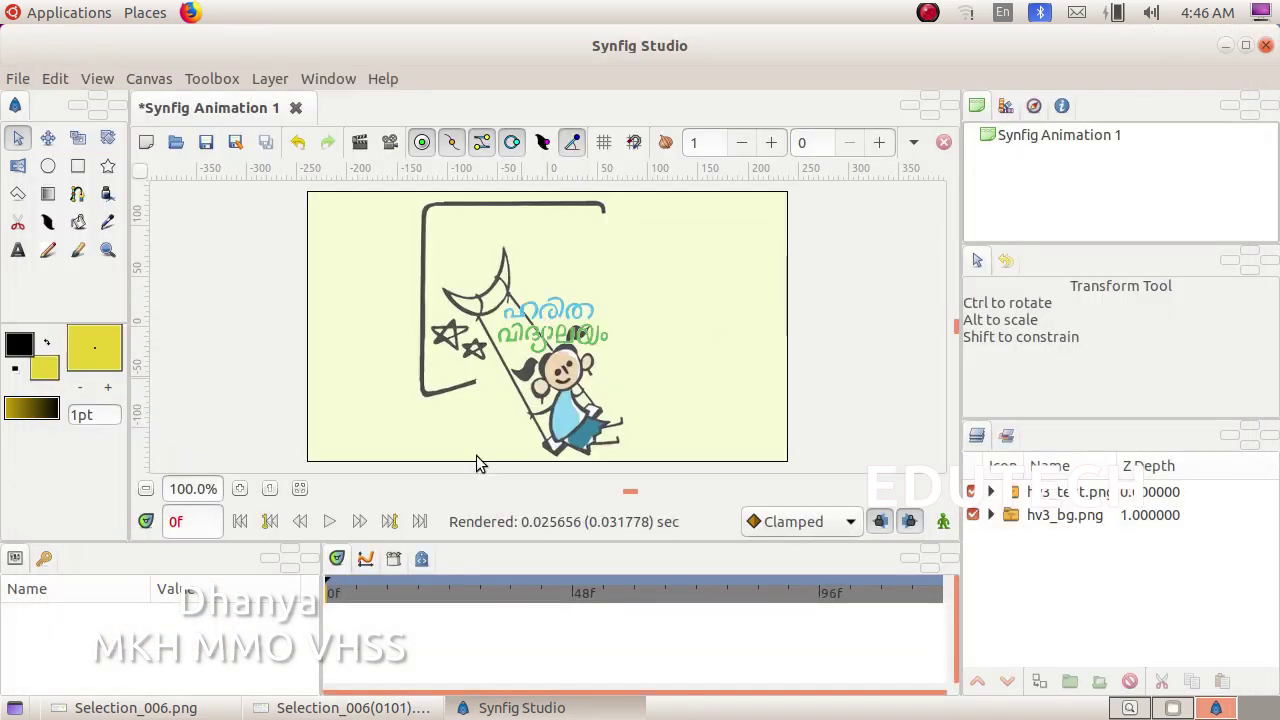
click(340, 707)
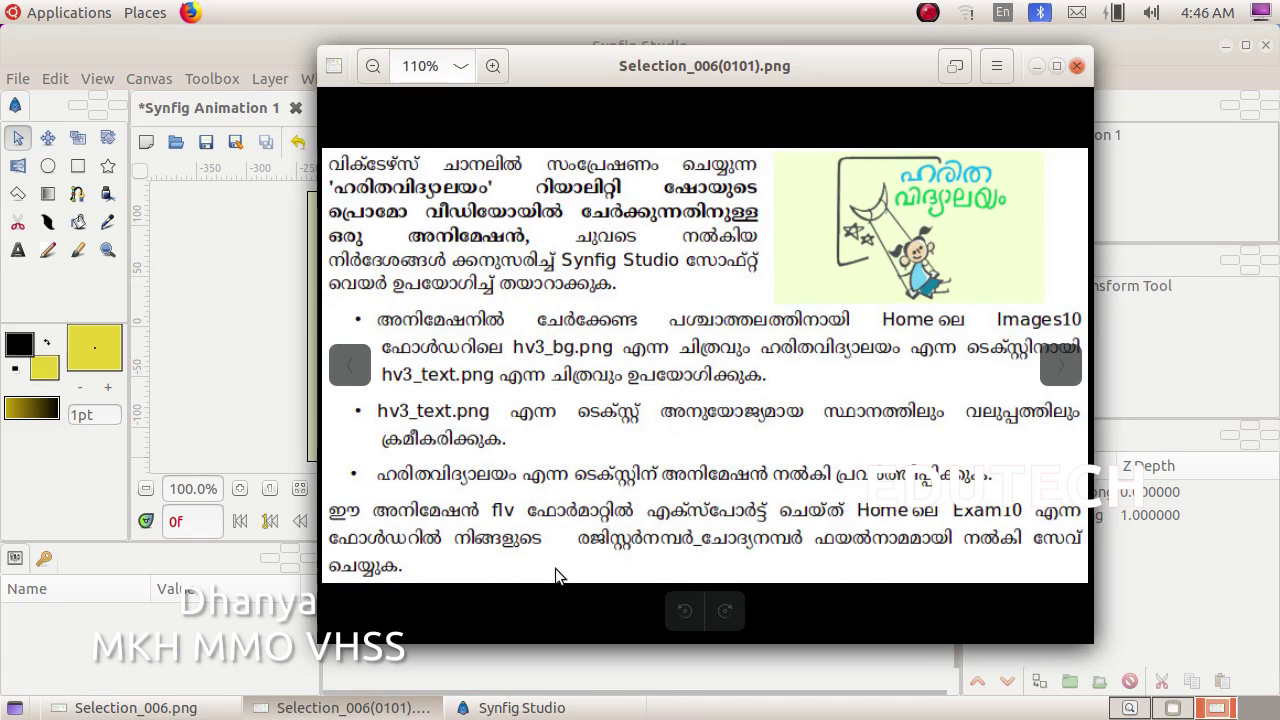
click(540, 700)
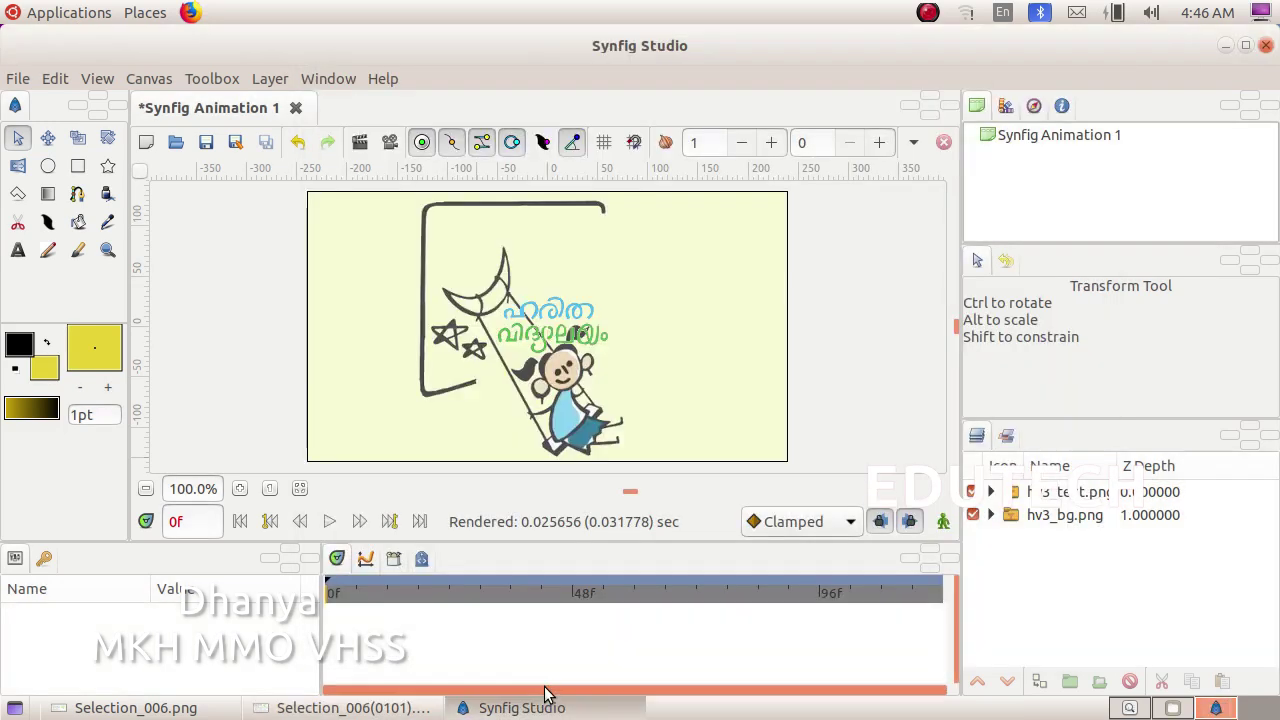
Step: Place the text image at the canvas bottom, enable animate mode and jump to frame 120
click(540, 338)
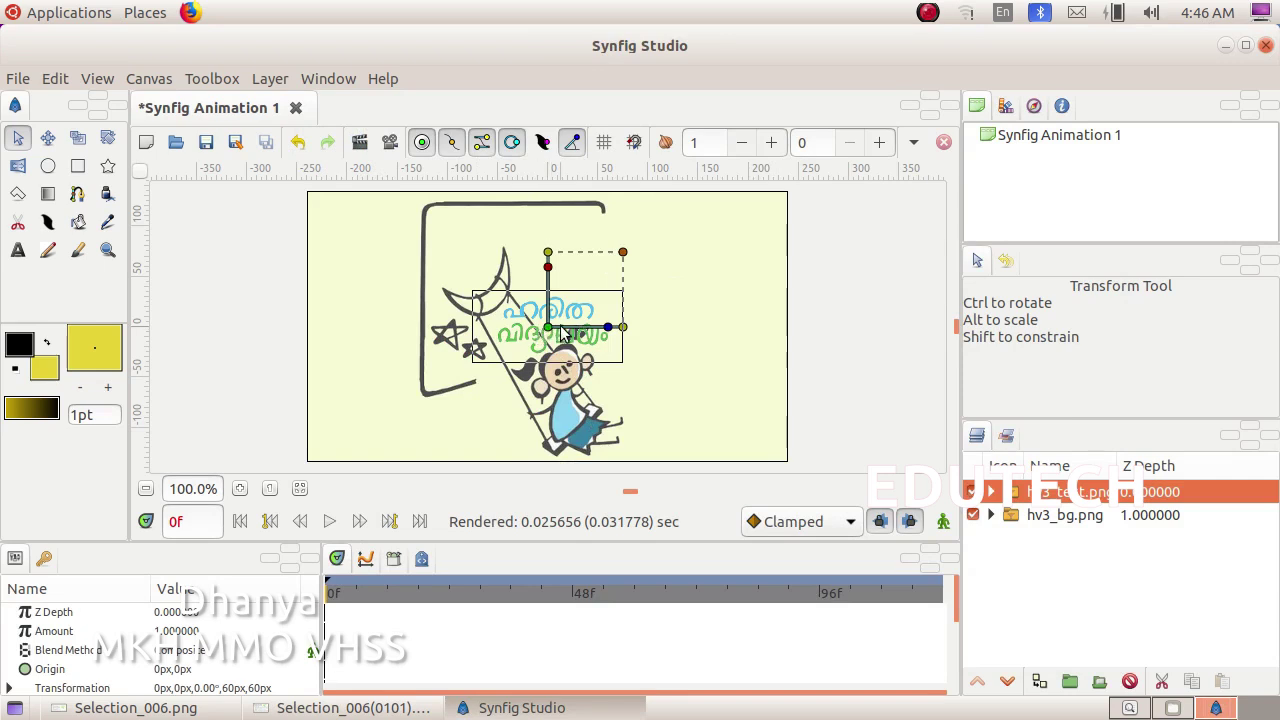
drag(550, 333, 666, 450)
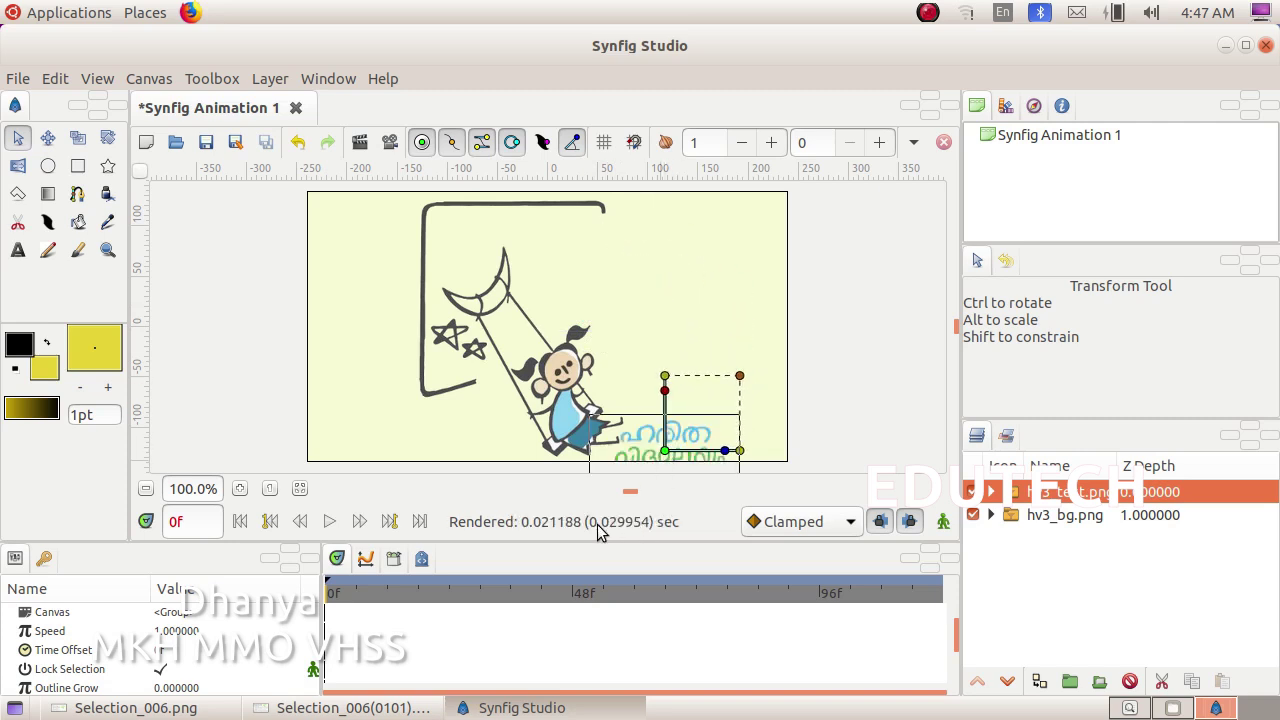
click(943, 521)
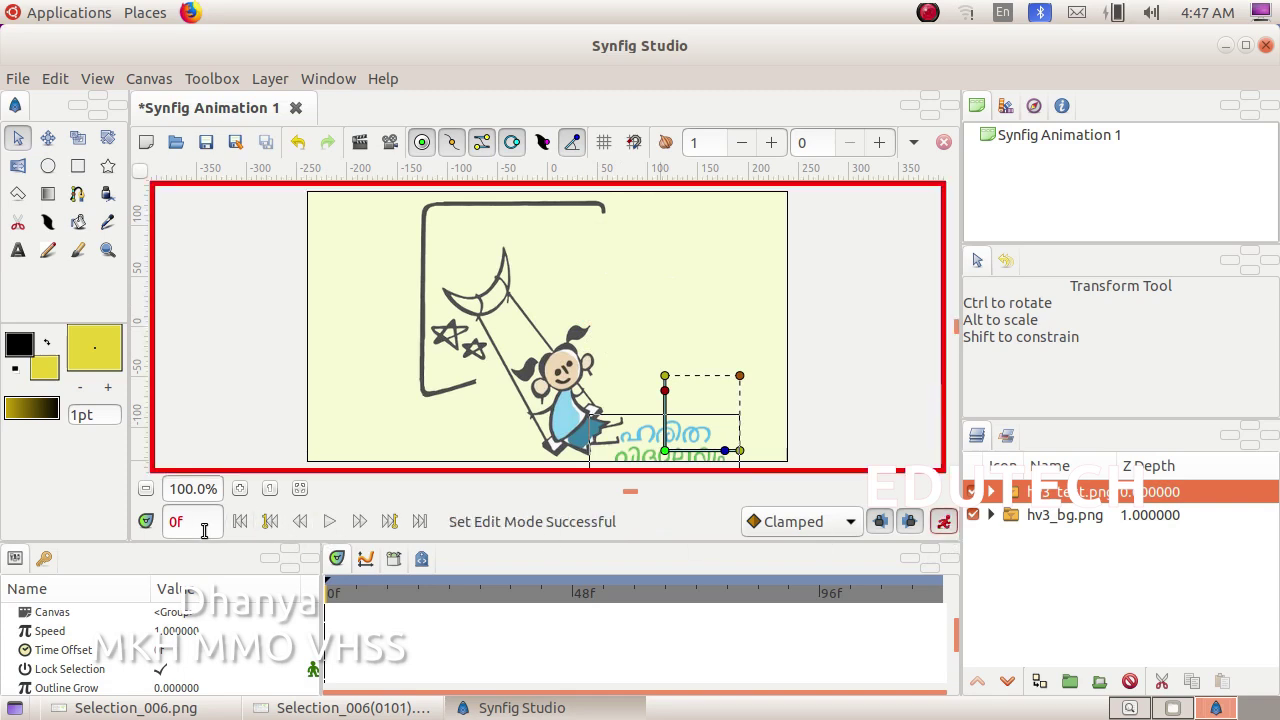
drag(203, 522, 157, 515)
text(120)
key(Return)
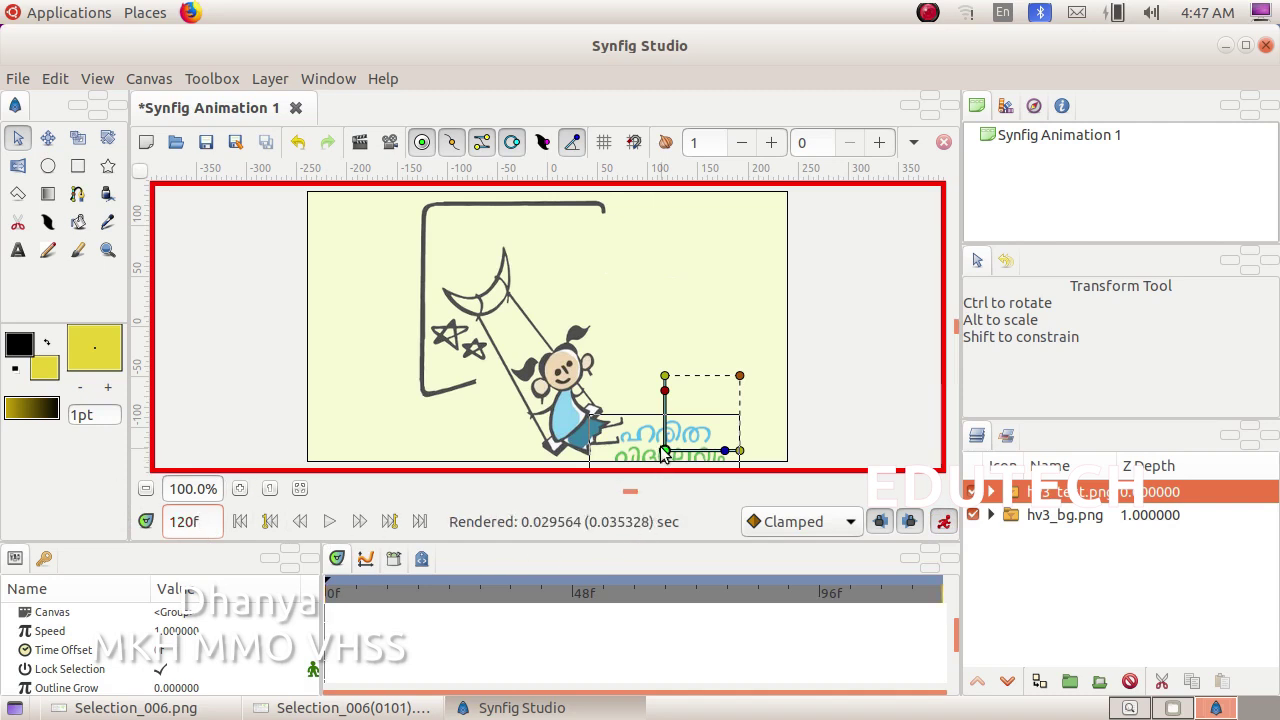
Step: At frame 120 move the text to top centre and enlarge it, then exit animate mode and preview
drag(664, 451, 571, 283)
drag(644, 203, 687, 204)
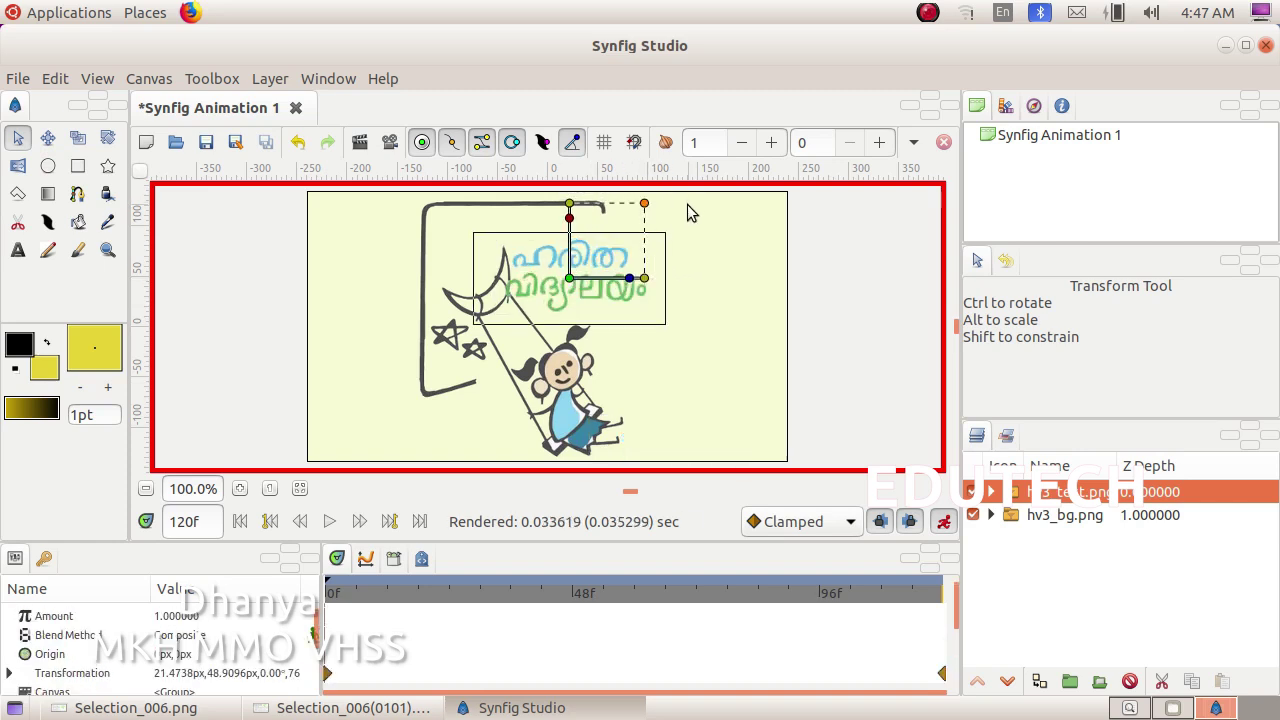
drag(571, 280, 605, 275)
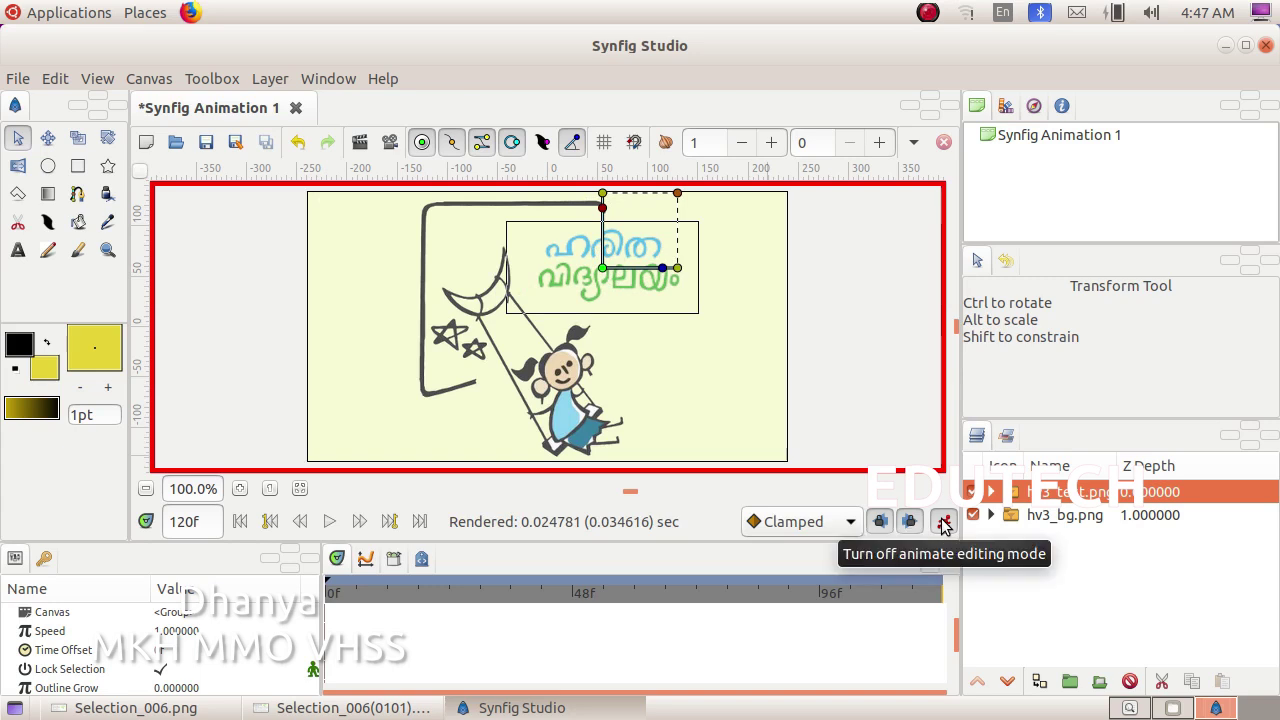
click(943, 523)
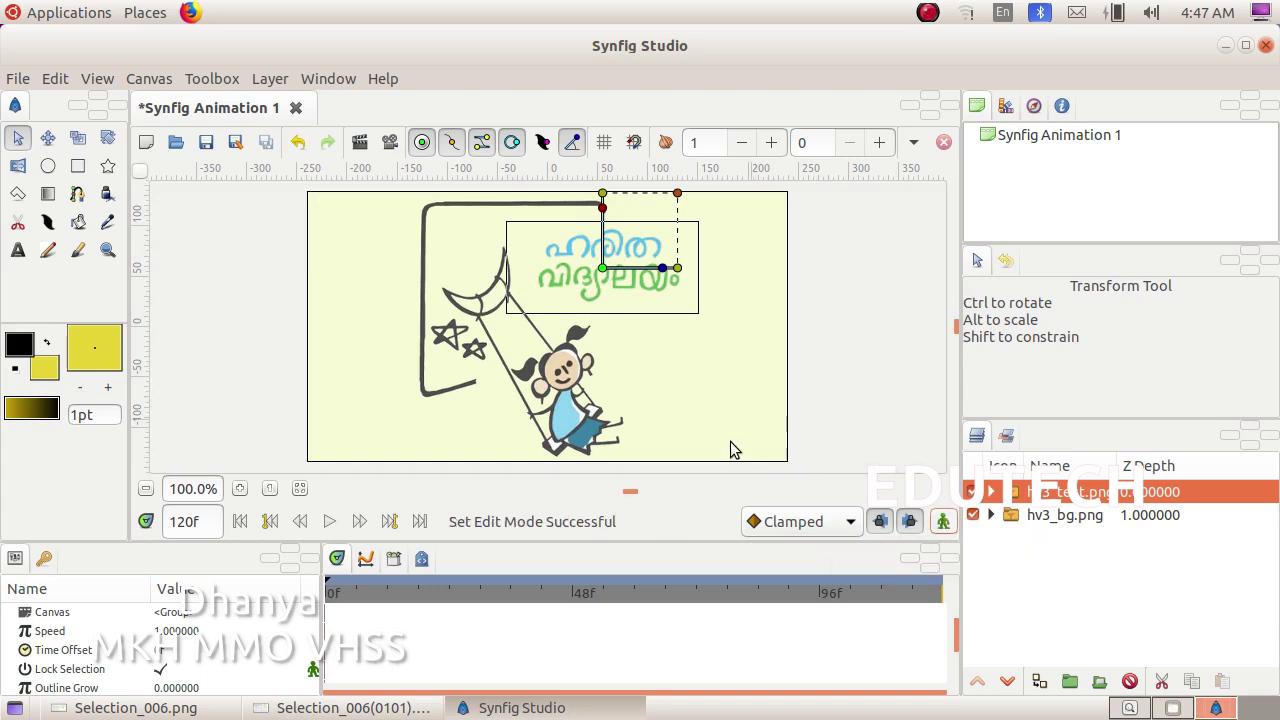
click(329, 521)
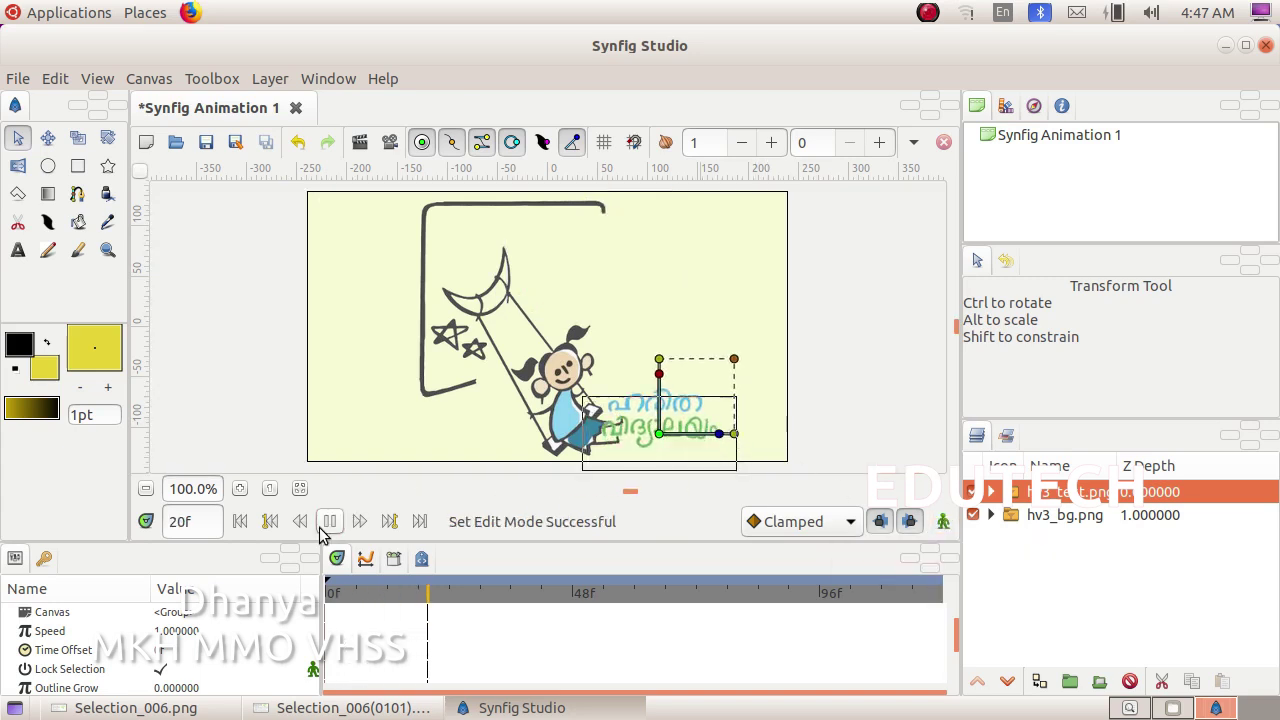
Step: Select the hv3_bg.png layer and bring up the File menu
click(635, 382)
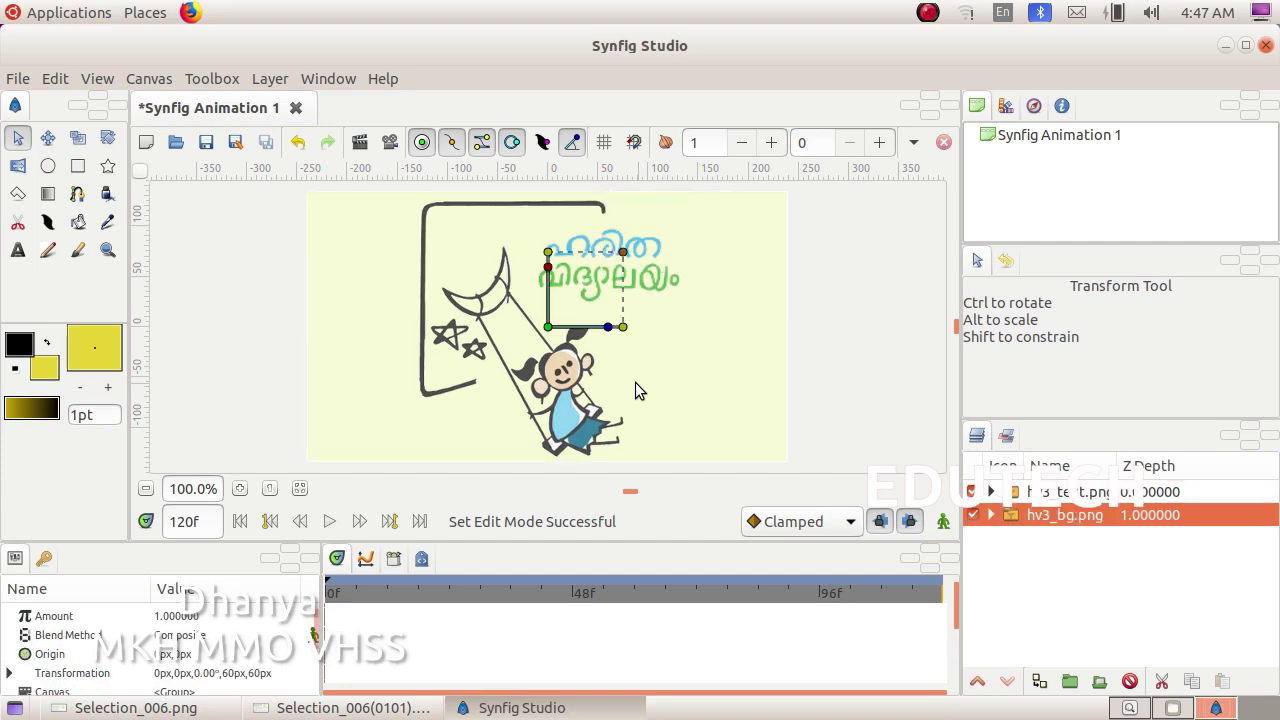
click(16, 79)
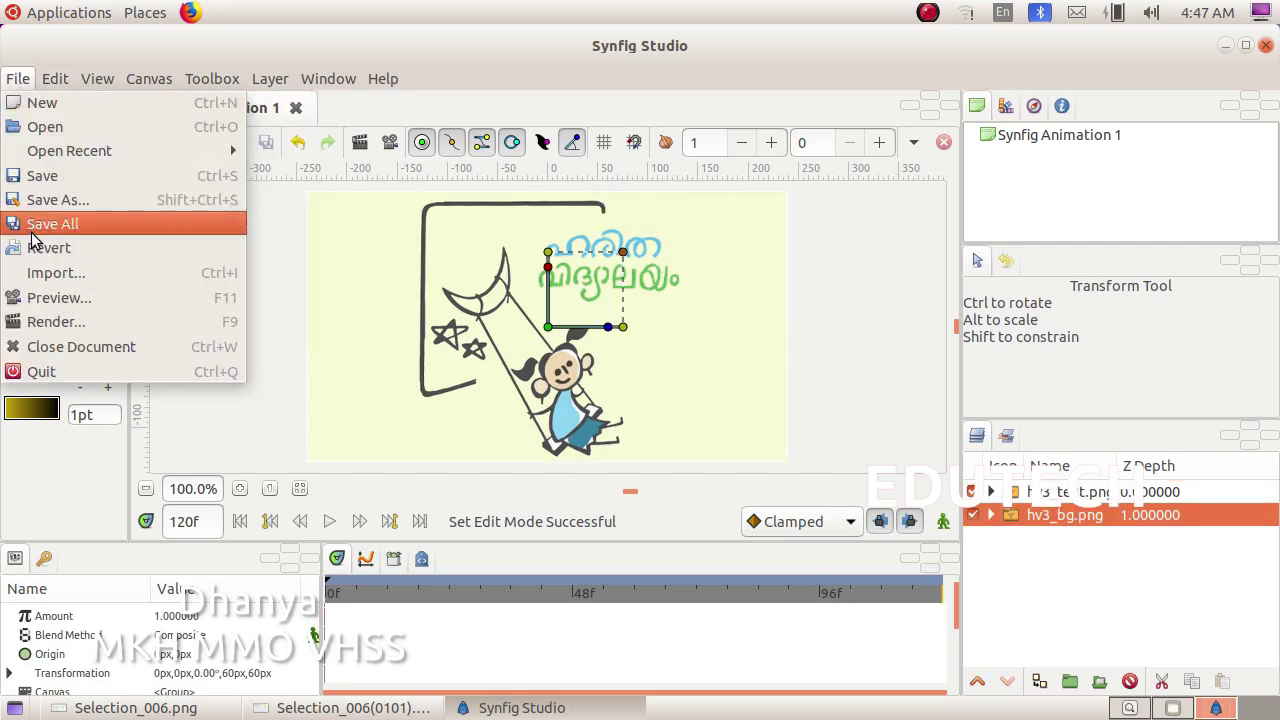
Step: Render the animation to 4578_4.flv in the Exam10 folder
click(55, 326)
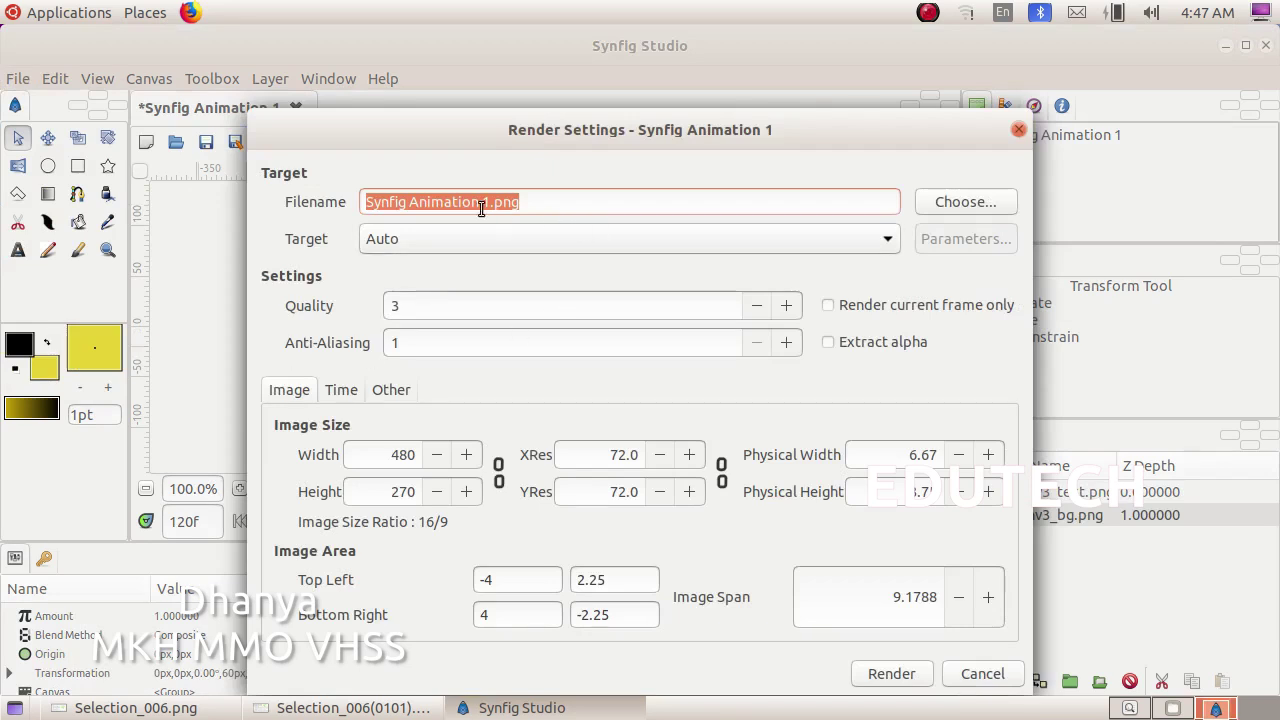
click(997, 206)
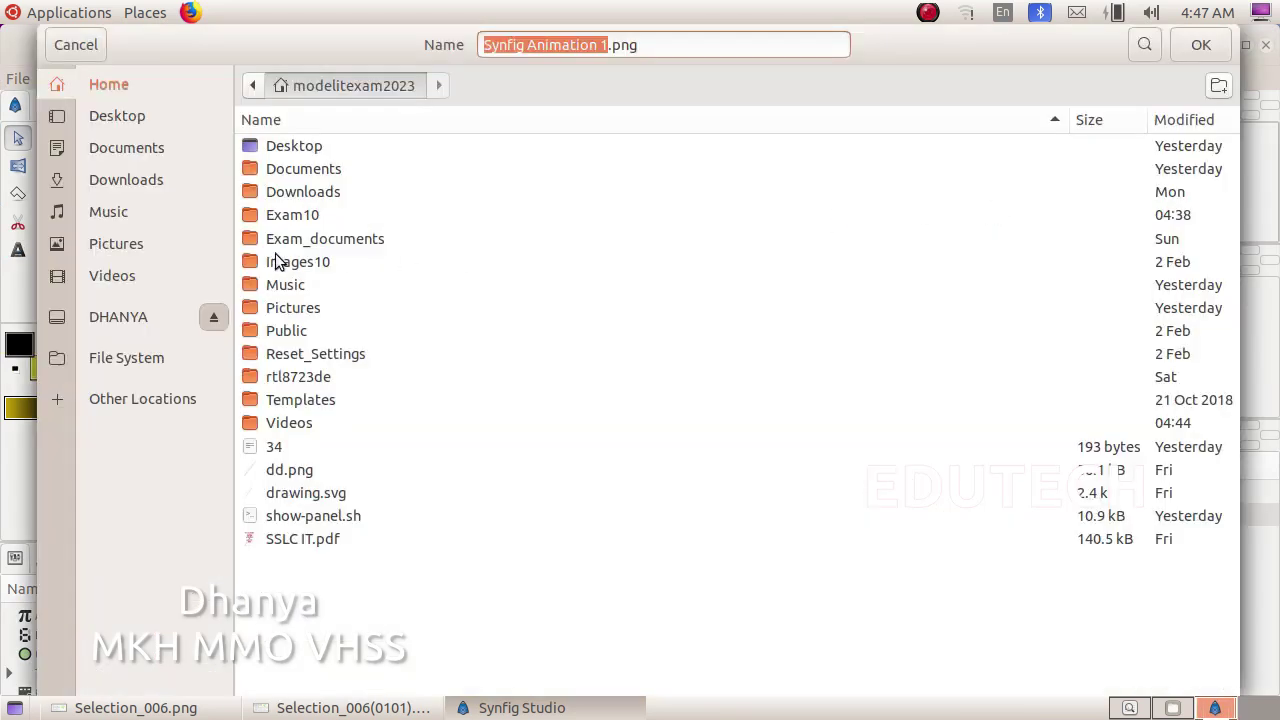
click(104, 181)
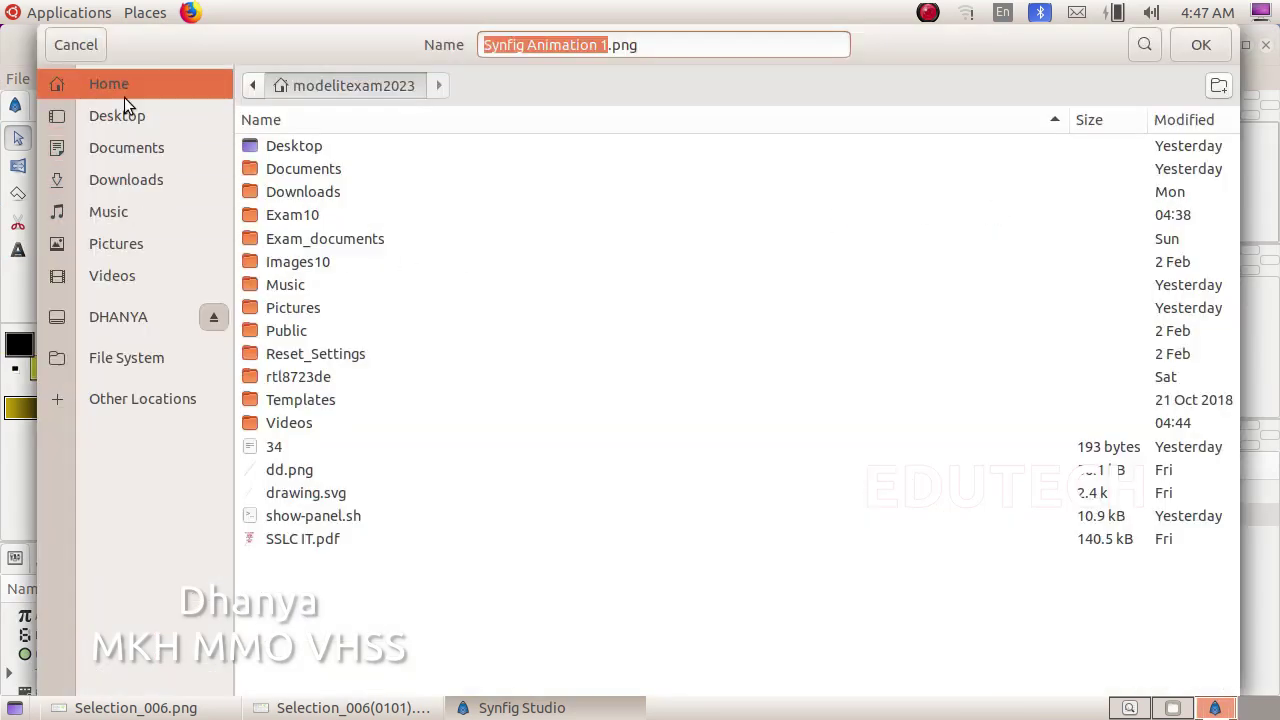
double_click(286, 214)
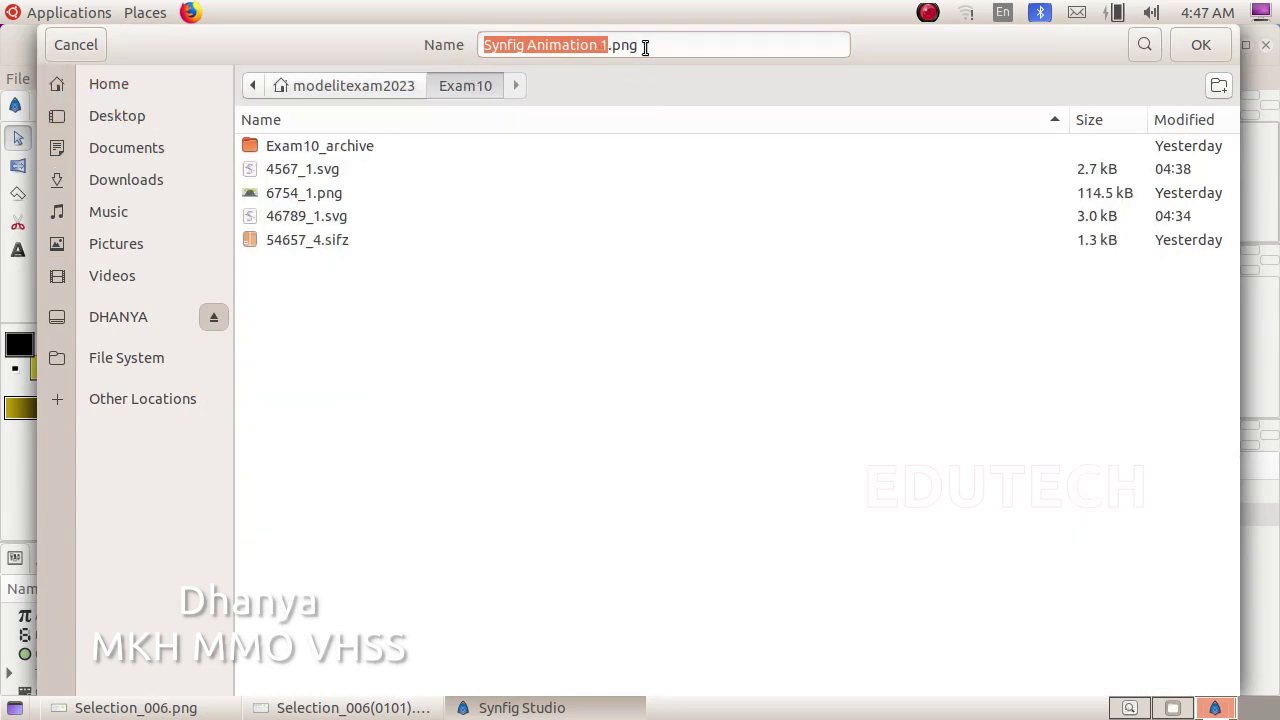
drag(645, 47, 489, 47)
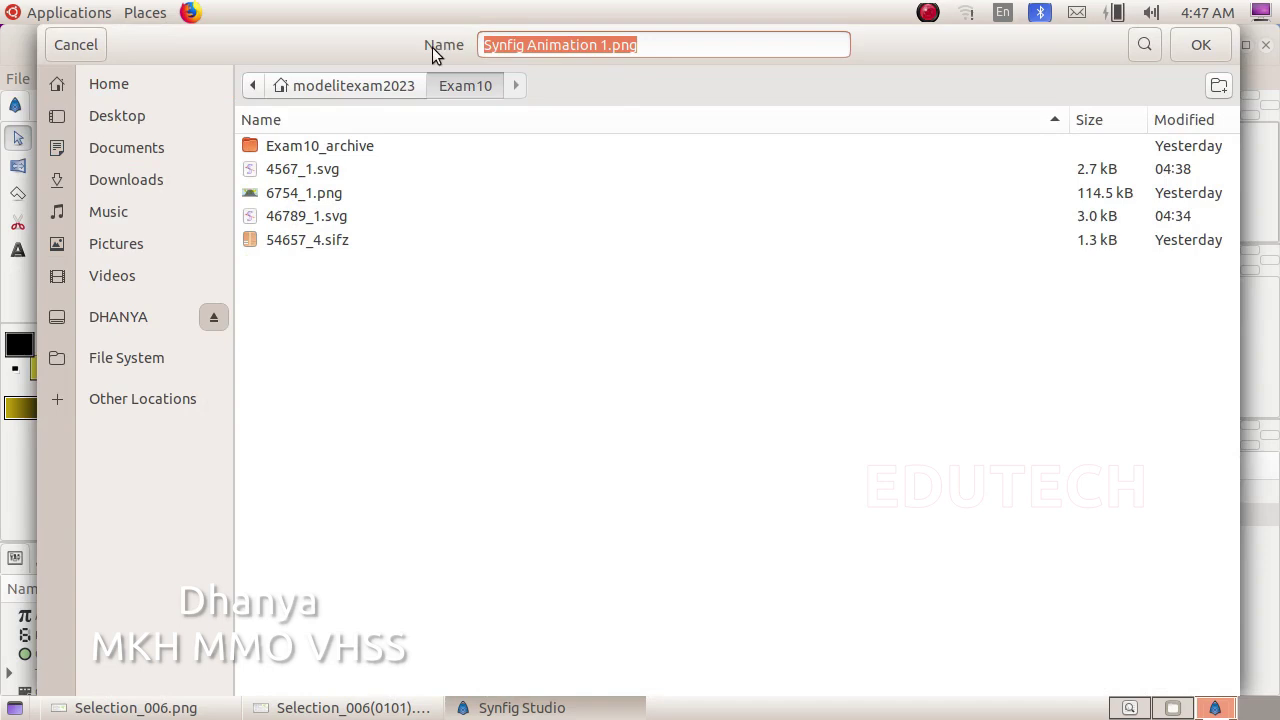
key(BackSpace)
text(78)
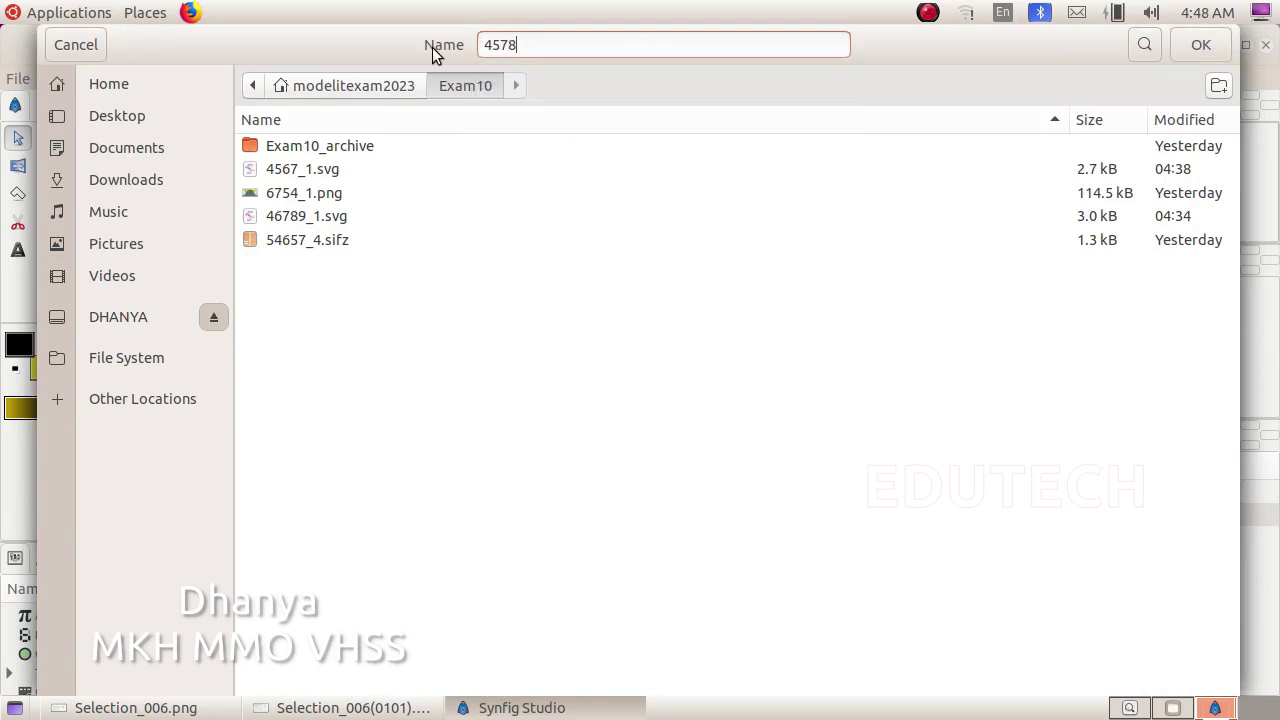
text(_4.flv)
click(1208, 42)
click(889, 675)
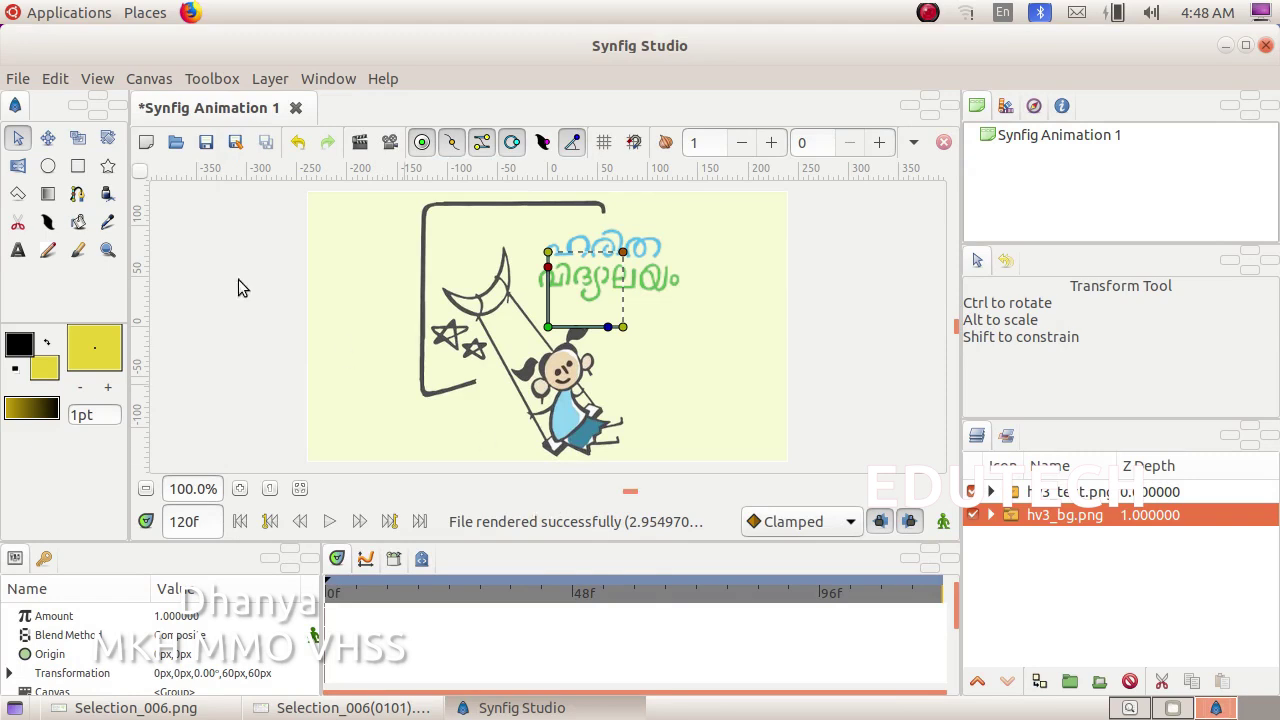
click(140, 12)
Step: Open Exam10 from the Home folder and play the rendered 4578_4.flv video
click(153, 43)
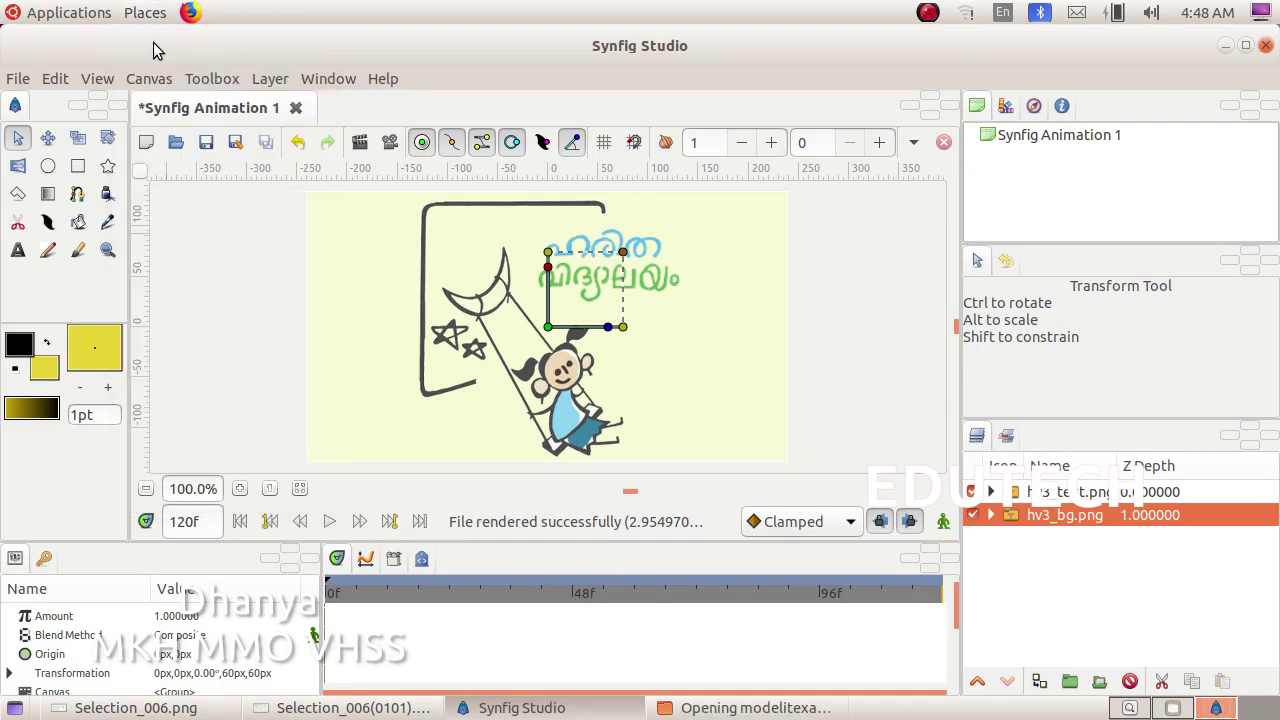
double_click(540, 114)
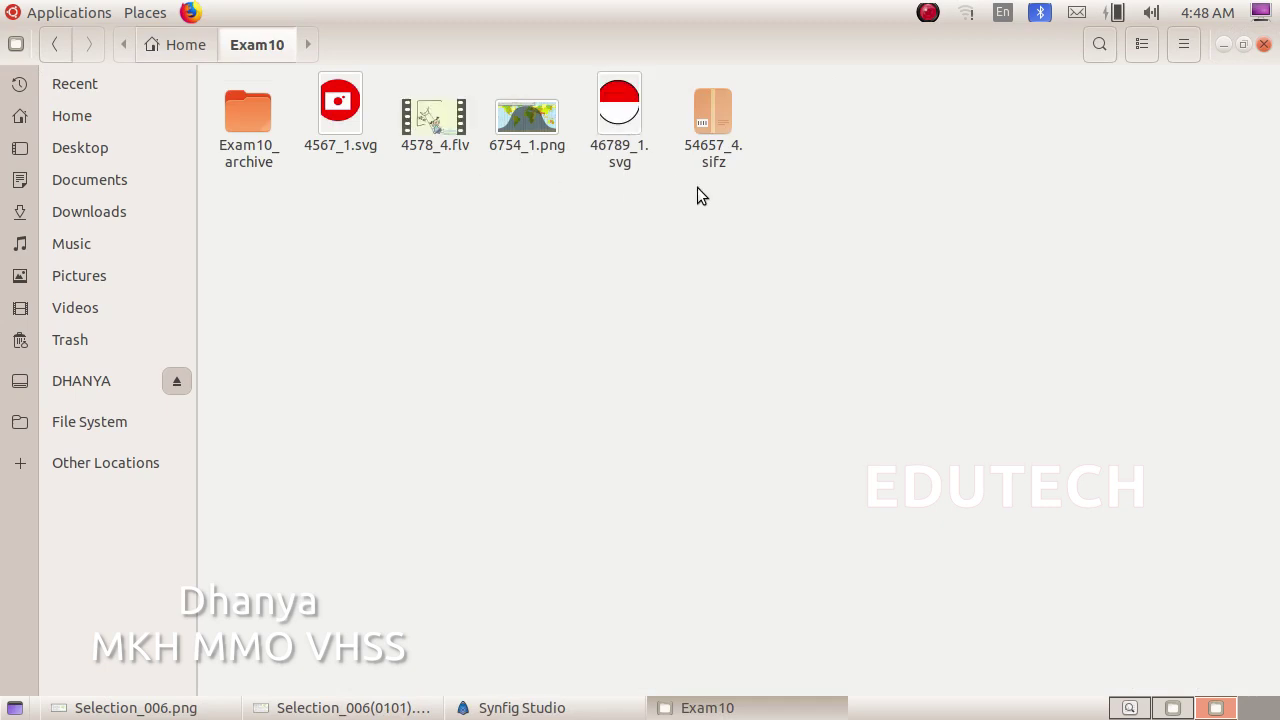
double_click(445, 141)
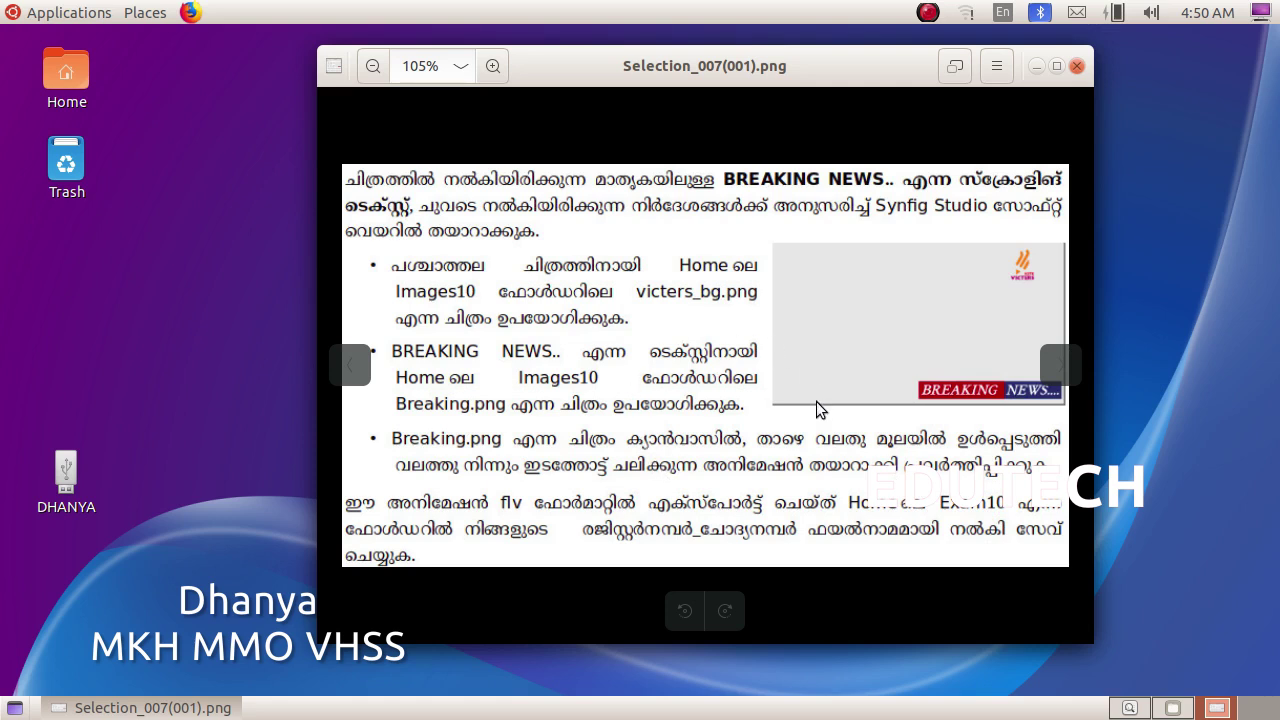
Step: Launch Synfig Studio from Applications > Graphics, rereading the Selection_007(001).png task sheet
click(50, 12)
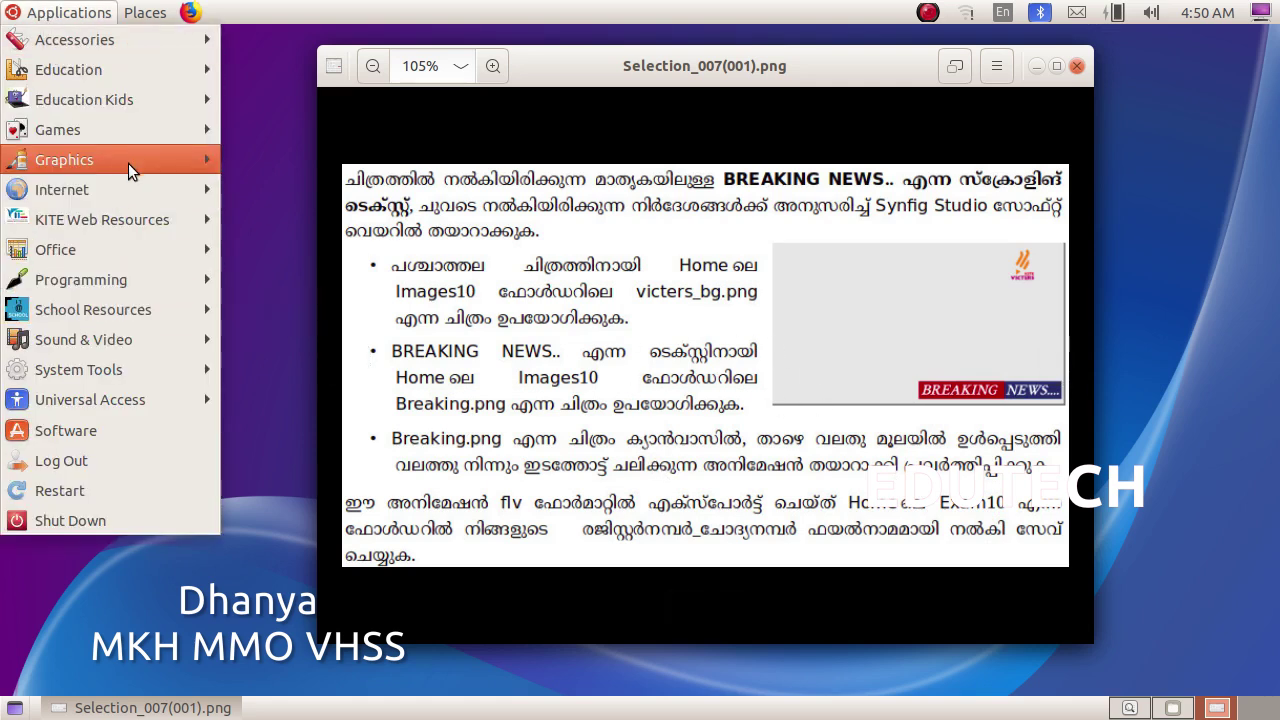
mouse_move(130, 159)
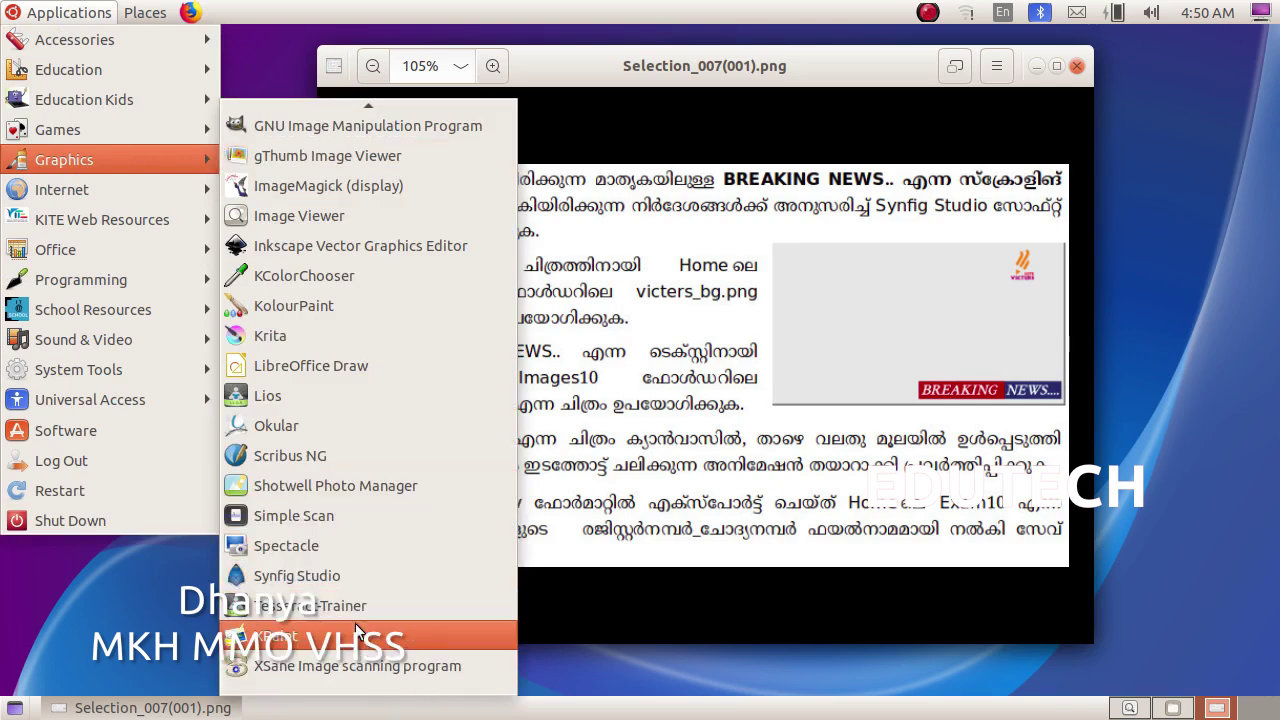
click(340, 576)
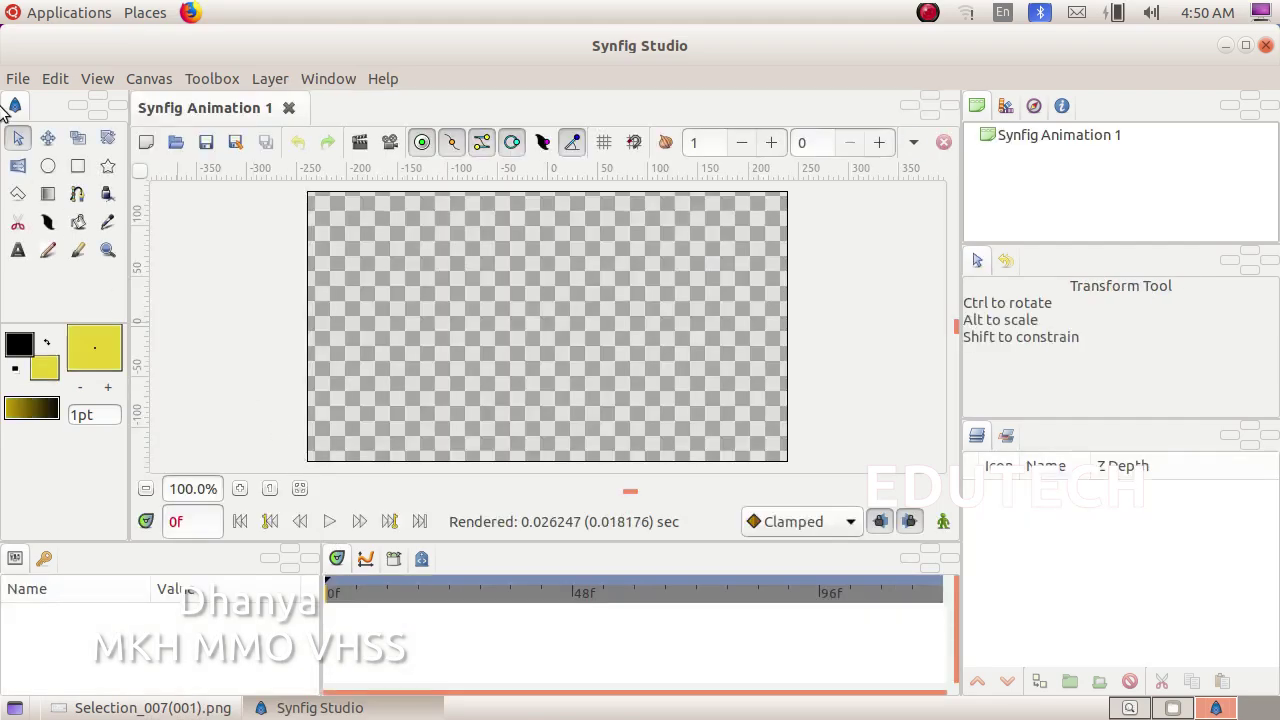
click(205, 708)
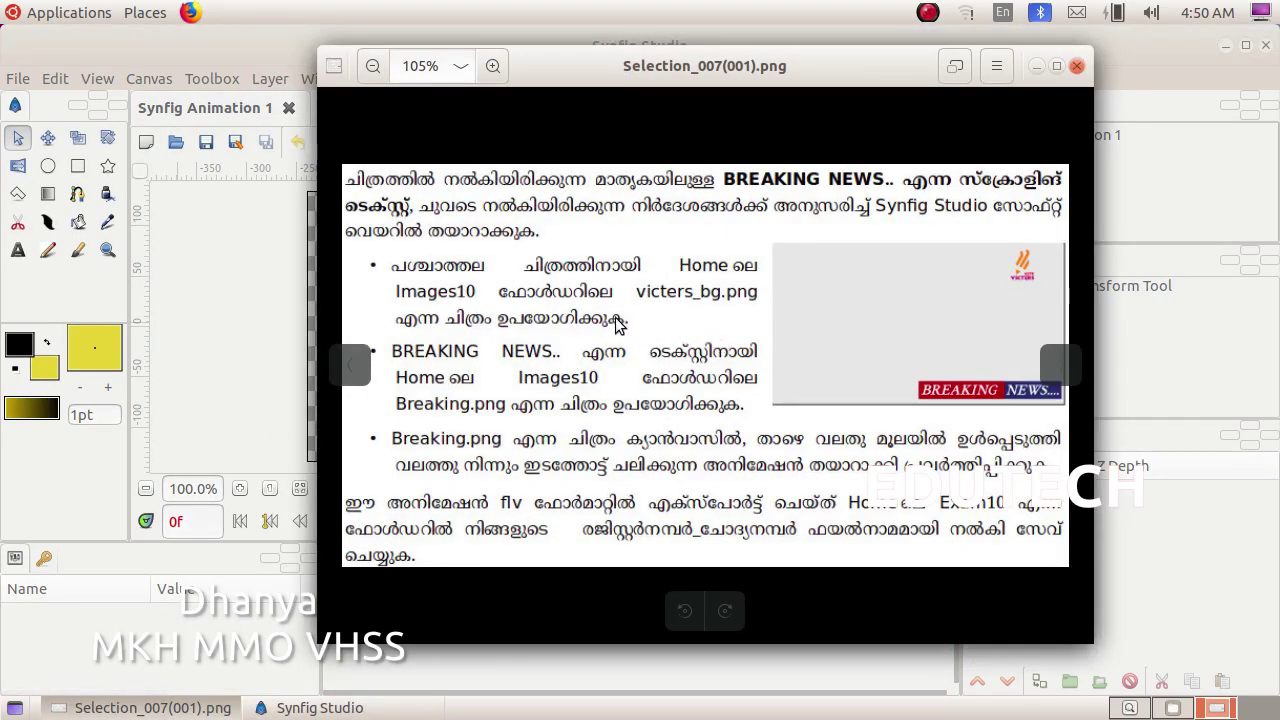
click(174, 328)
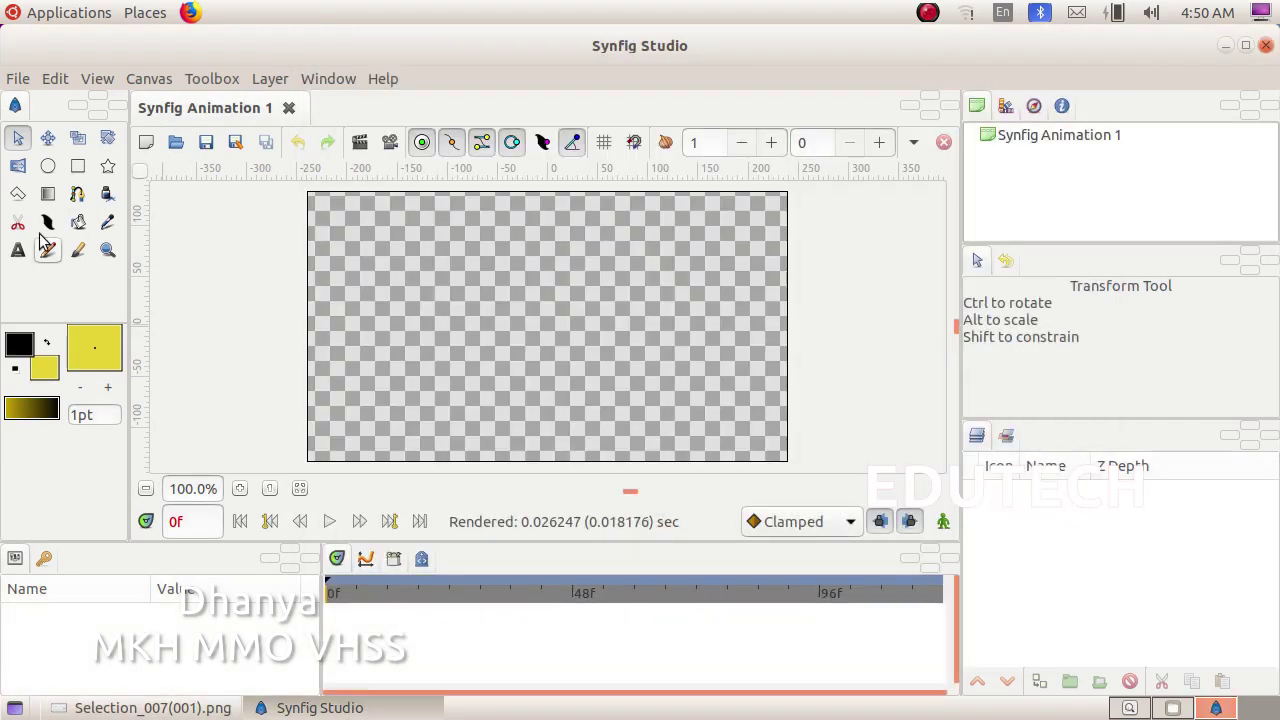
Step: Import victers_bg.png from Images10 as the background layer, checking the task sheet
click(18, 78)
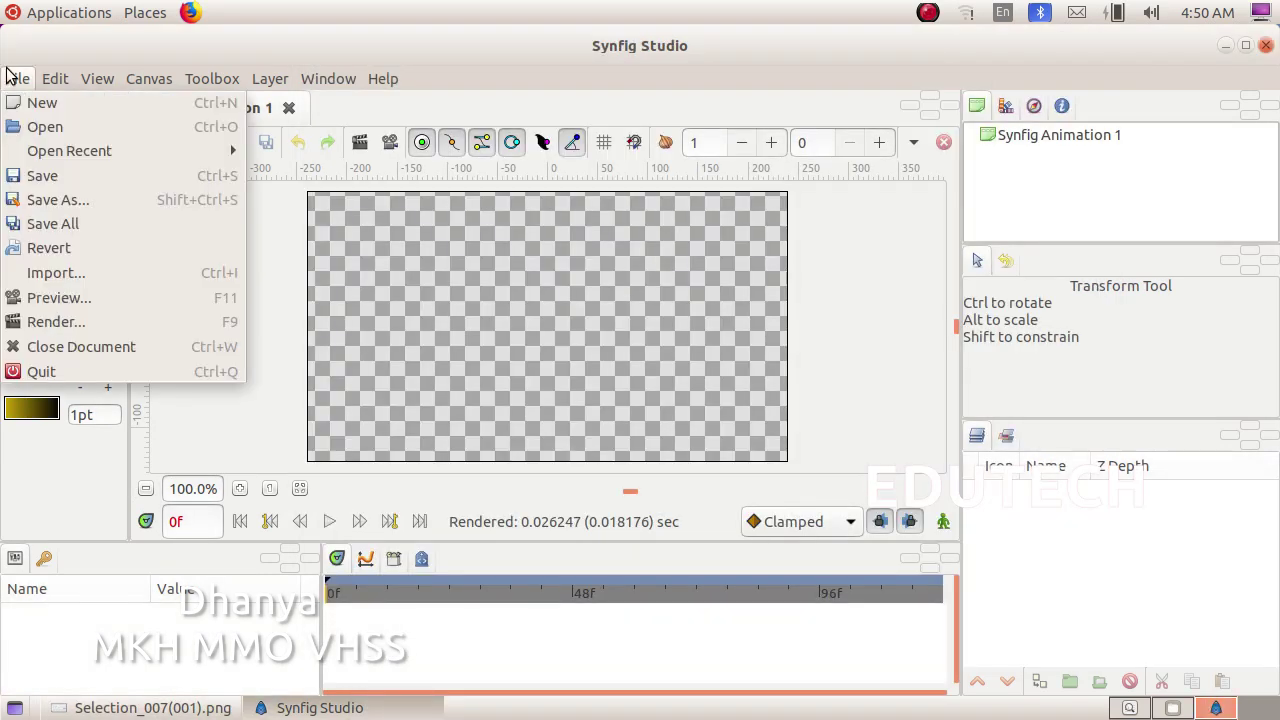
click(45, 272)
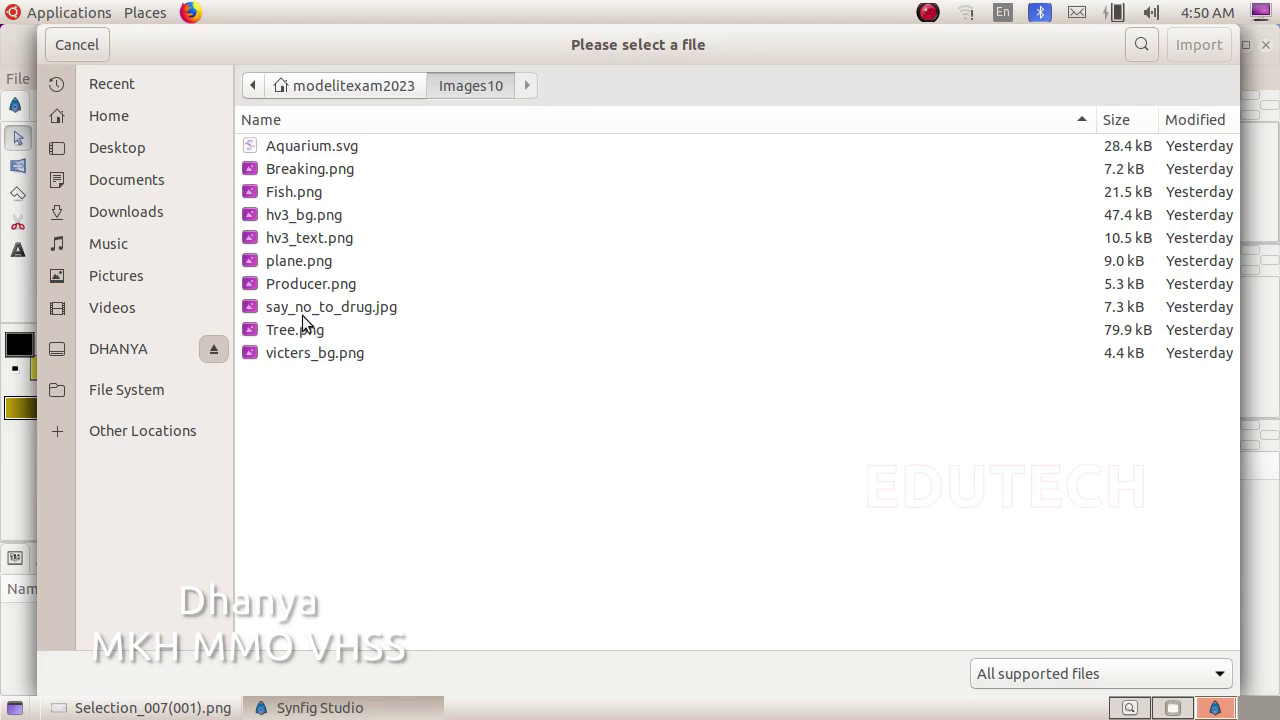
key(alt+Tab)
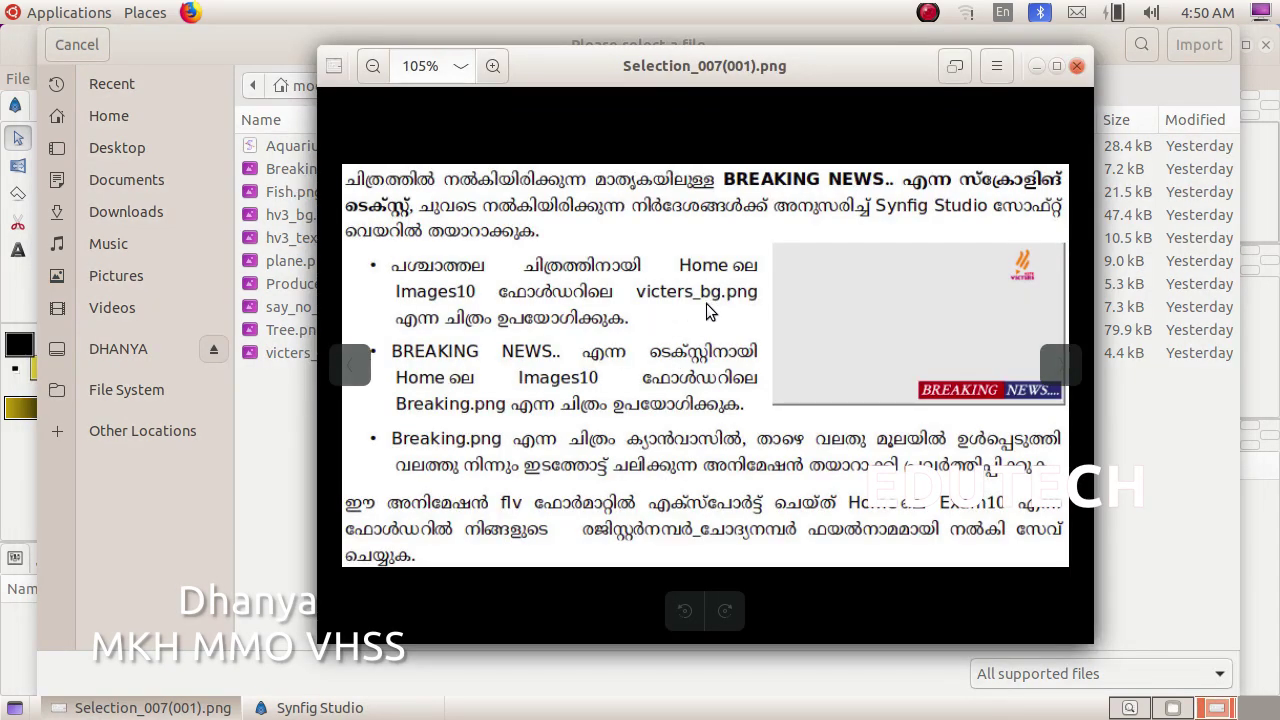
click(340, 707)
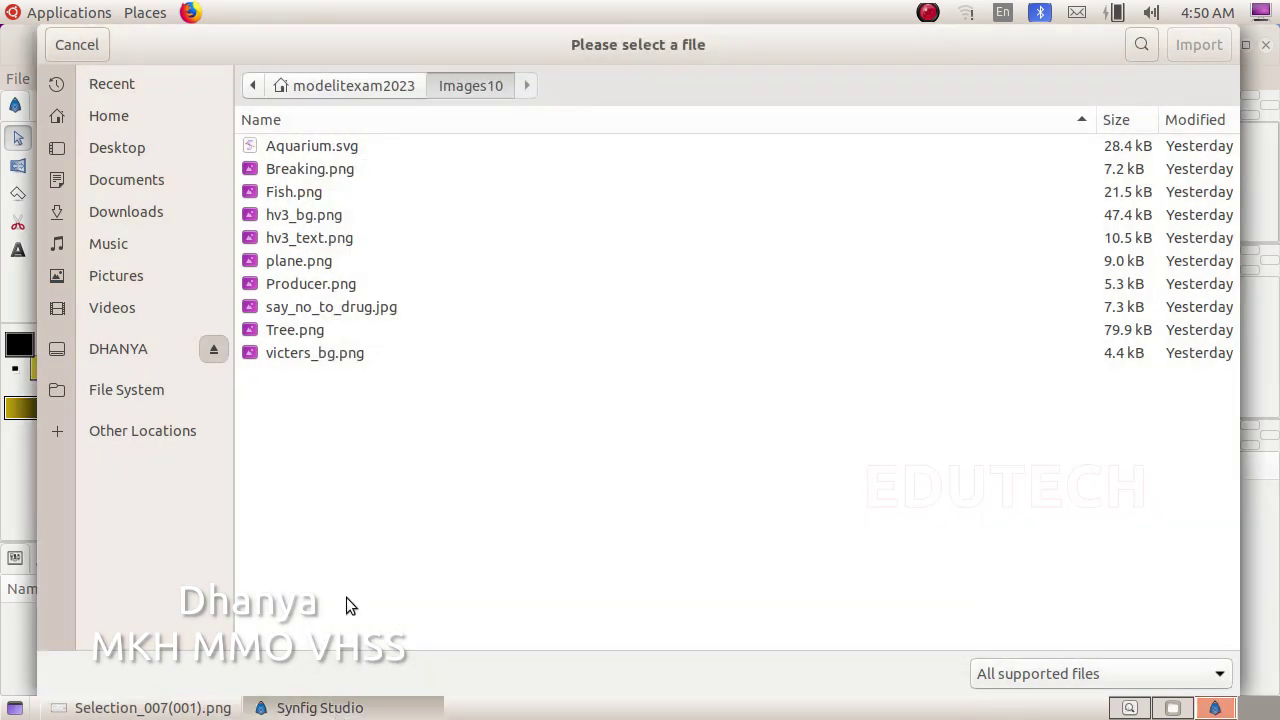
click(338, 348)
click(1175, 54)
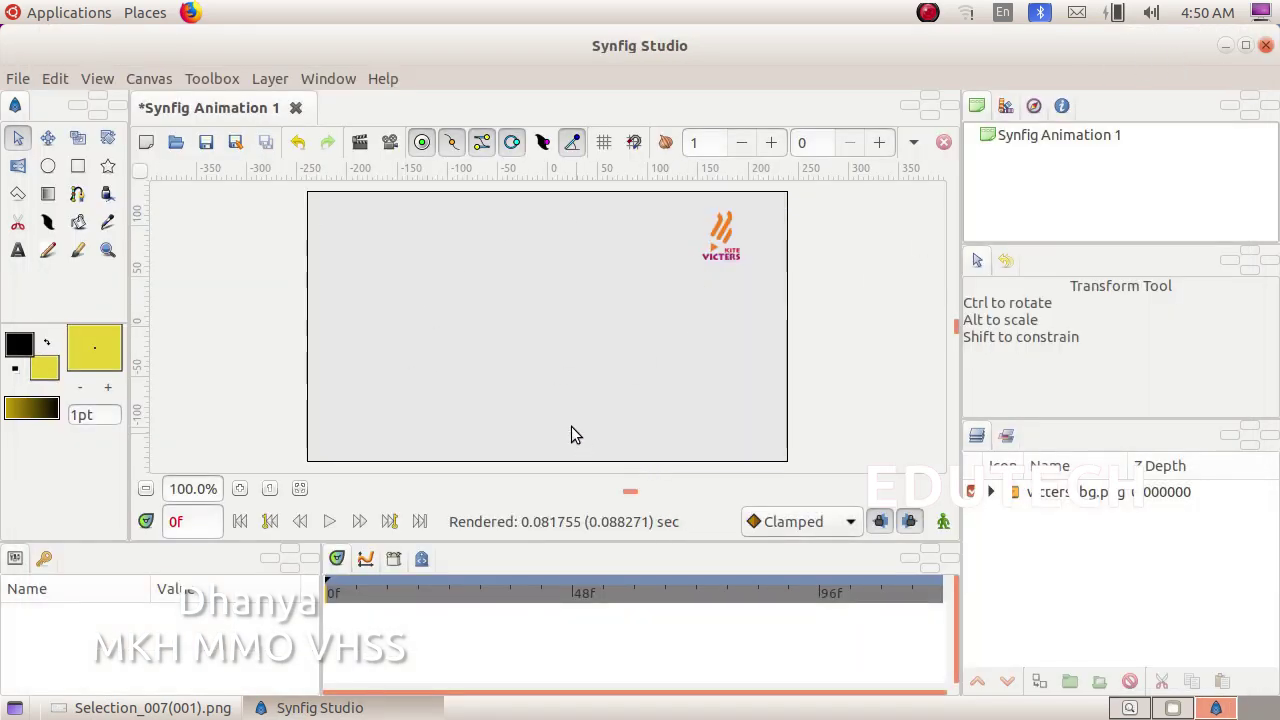
click(152, 707)
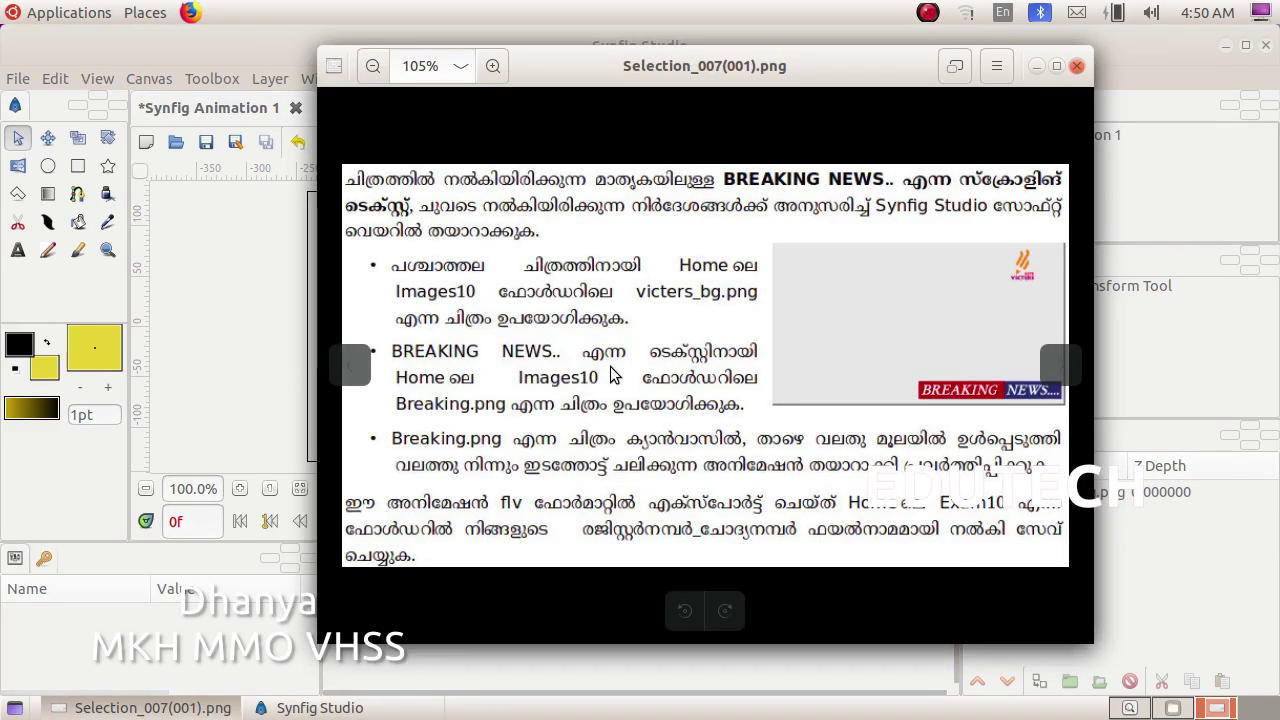
click(231, 261)
Step: Import Breaking.png from Images10 as the BREAKING NEWS banner layer over the background
click(8, 79)
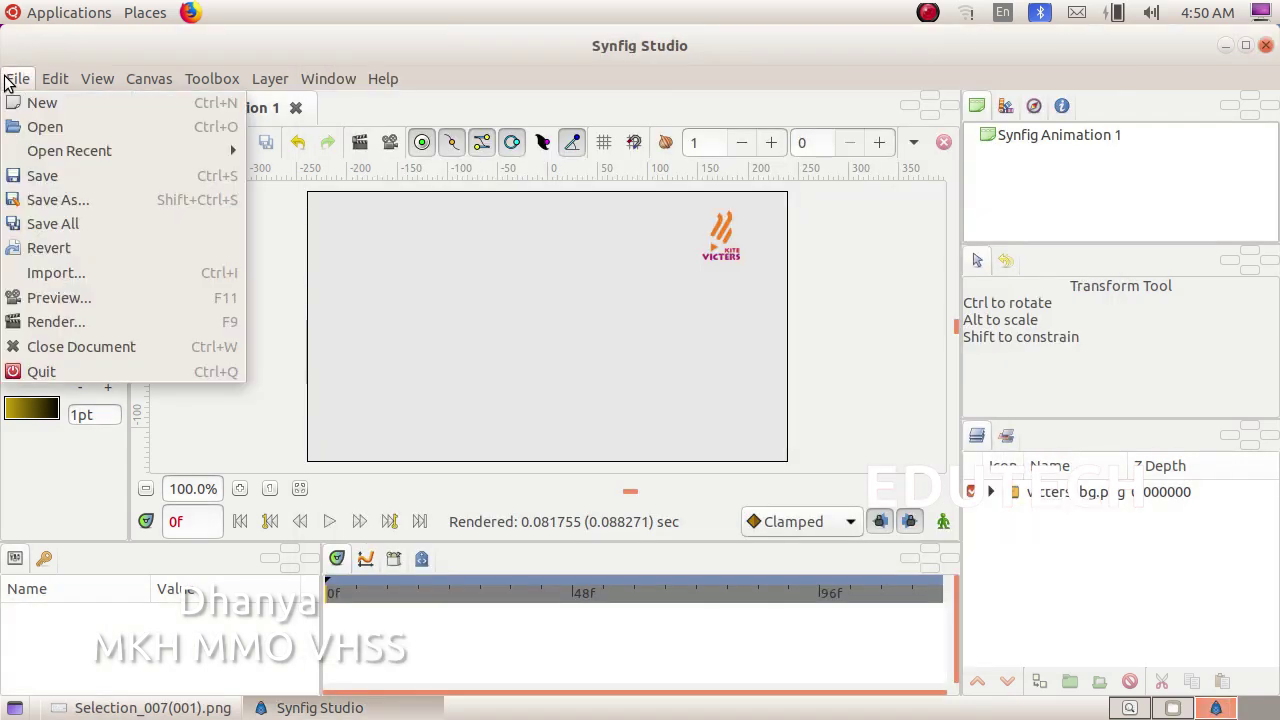
click(56, 272)
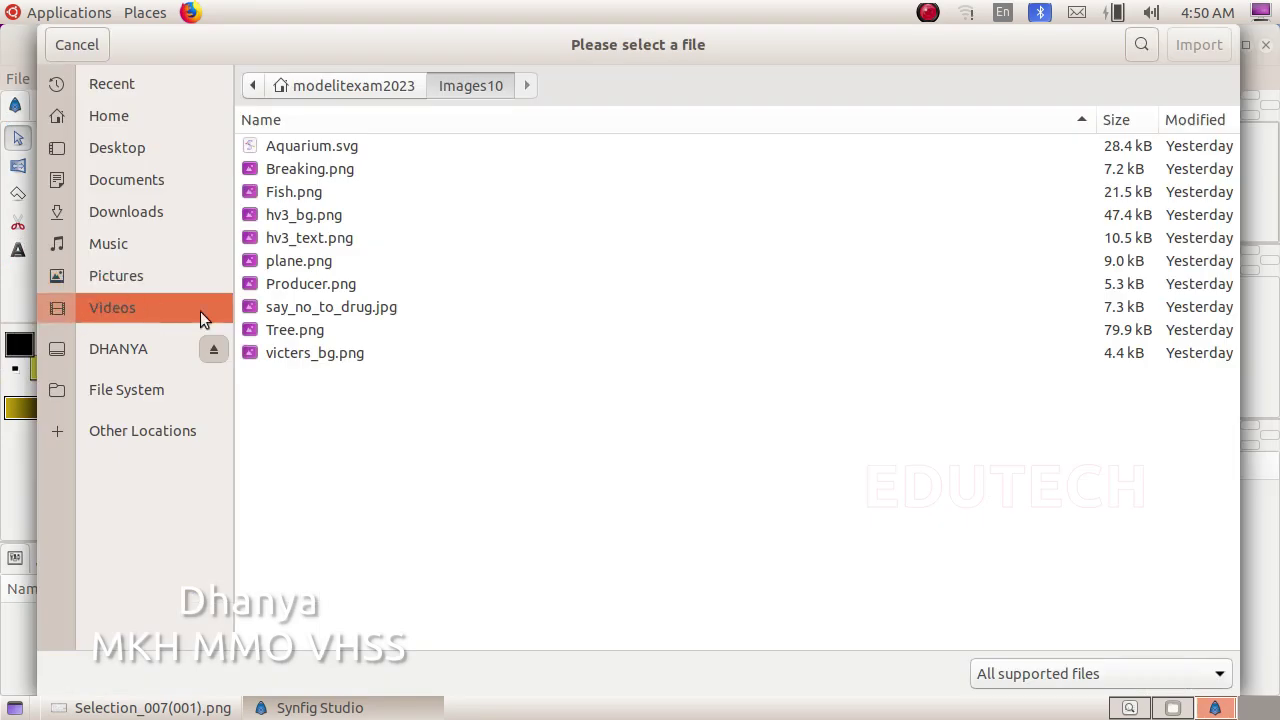
click(294, 177)
click(1199, 45)
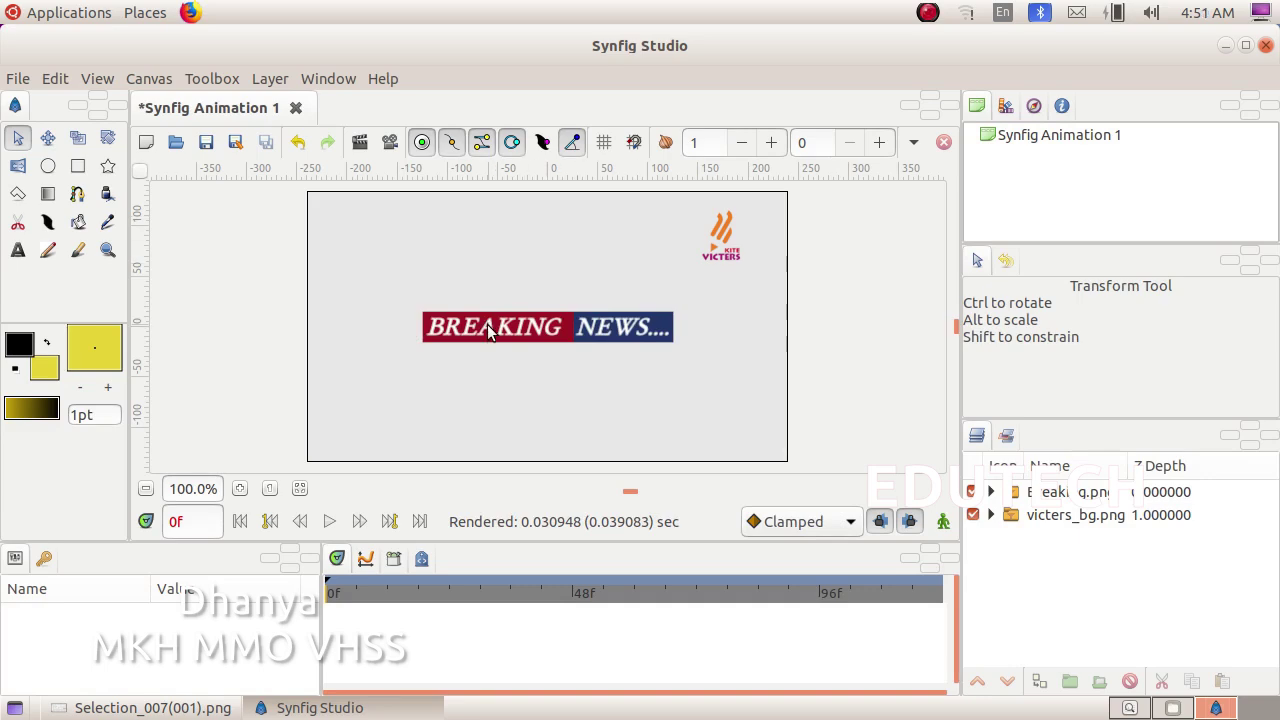
click(152, 707)
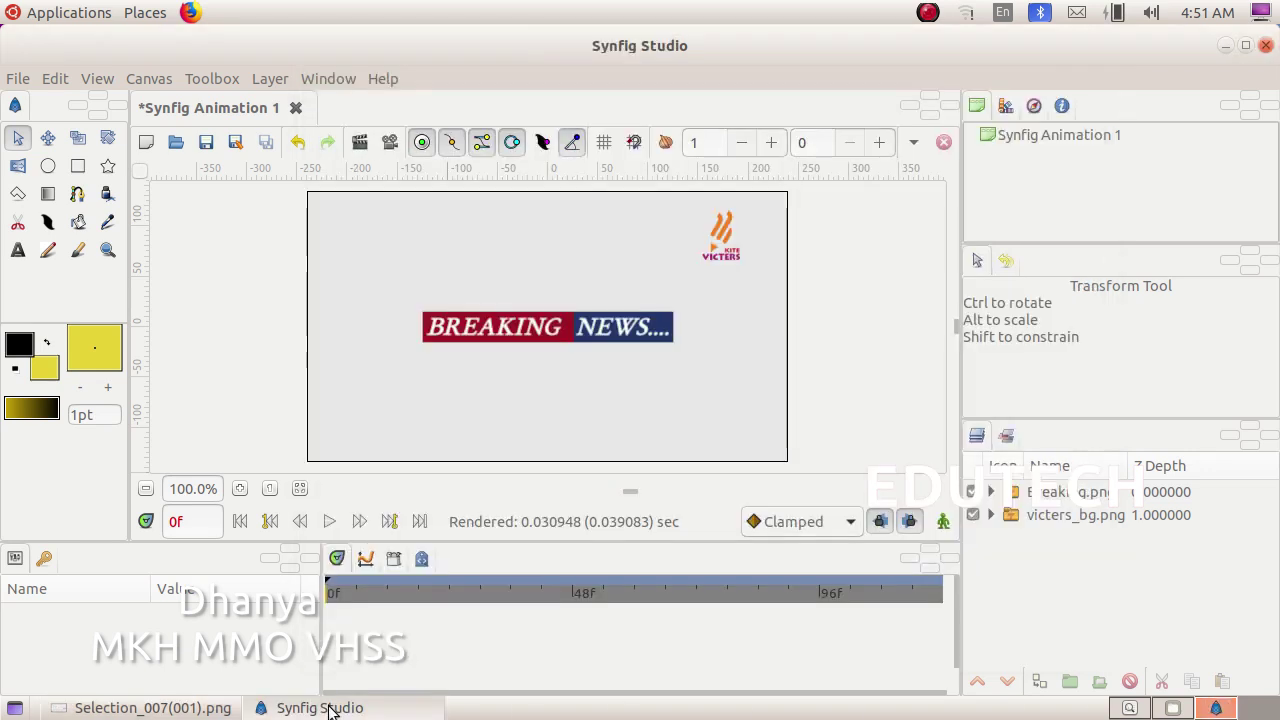
Step: Drag the Breaking.png banner to the canvas's bottom-right edge, mostly past the right side
click(333, 709)
click(553, 328)
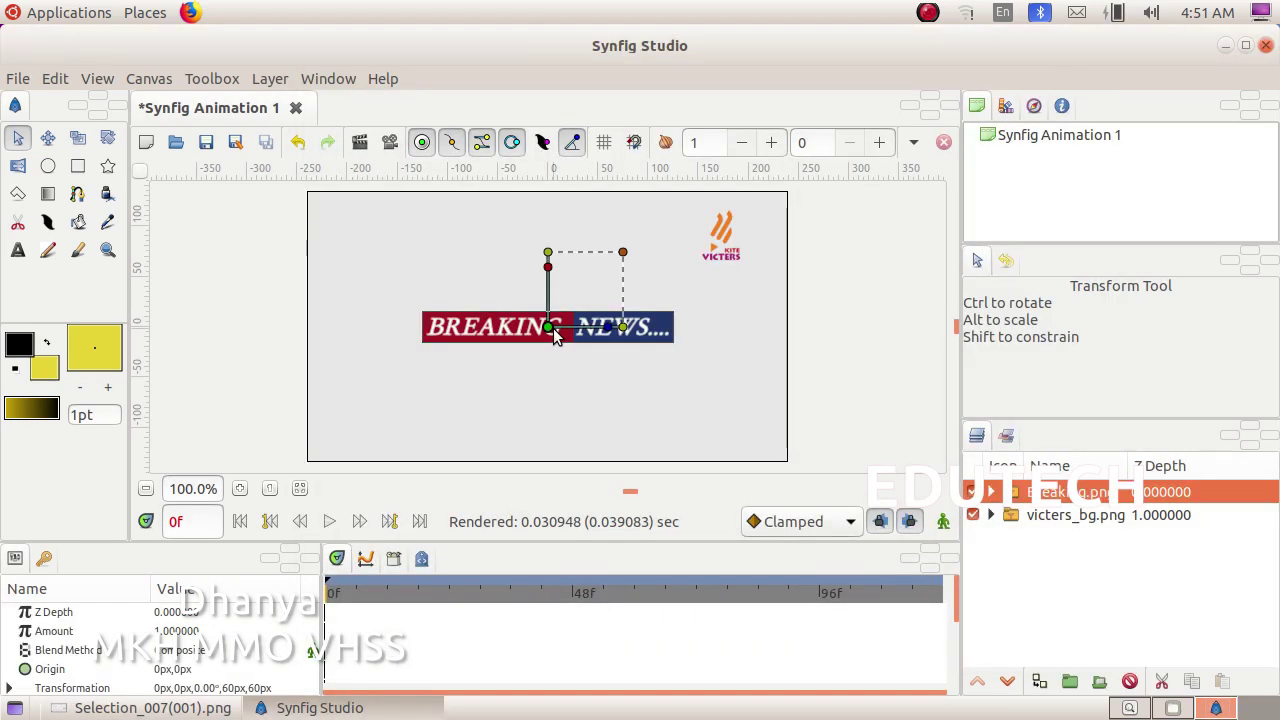
drag(553, 328, 837, 447)
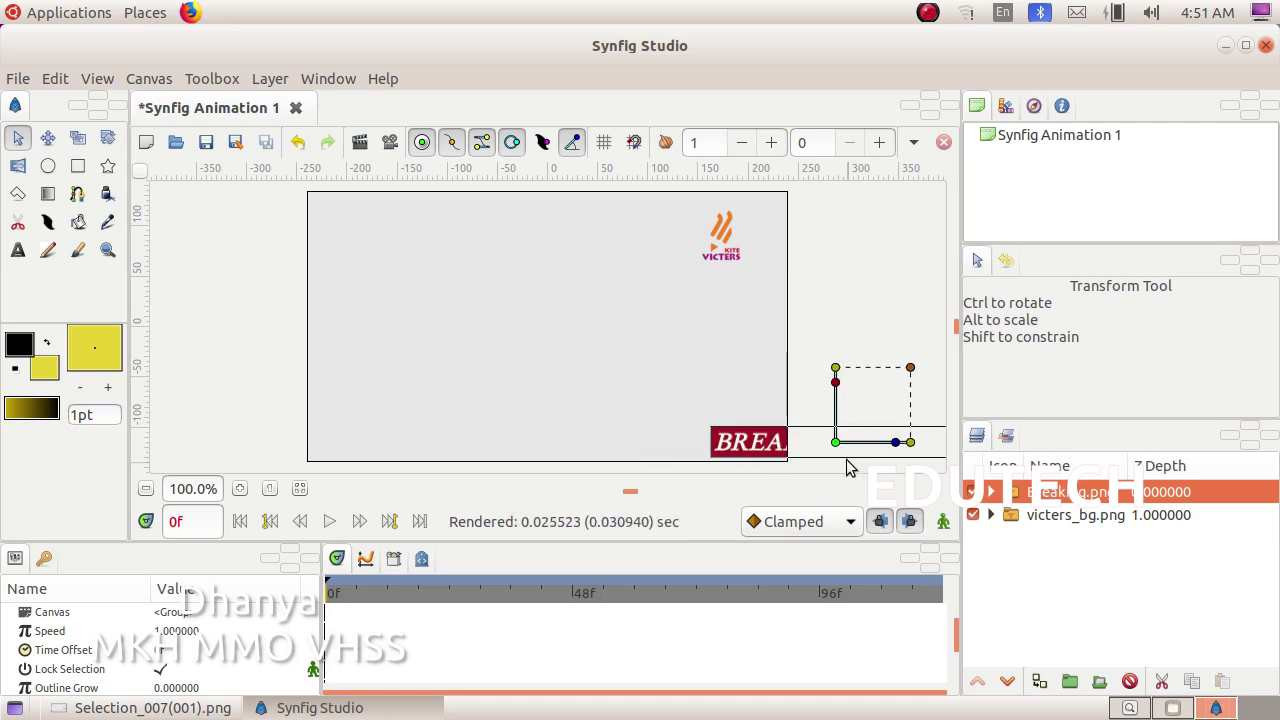
Step: In Animate mode, keyframe the banner at frame 120 at the canvas's lower-left edge
click(943, 521)
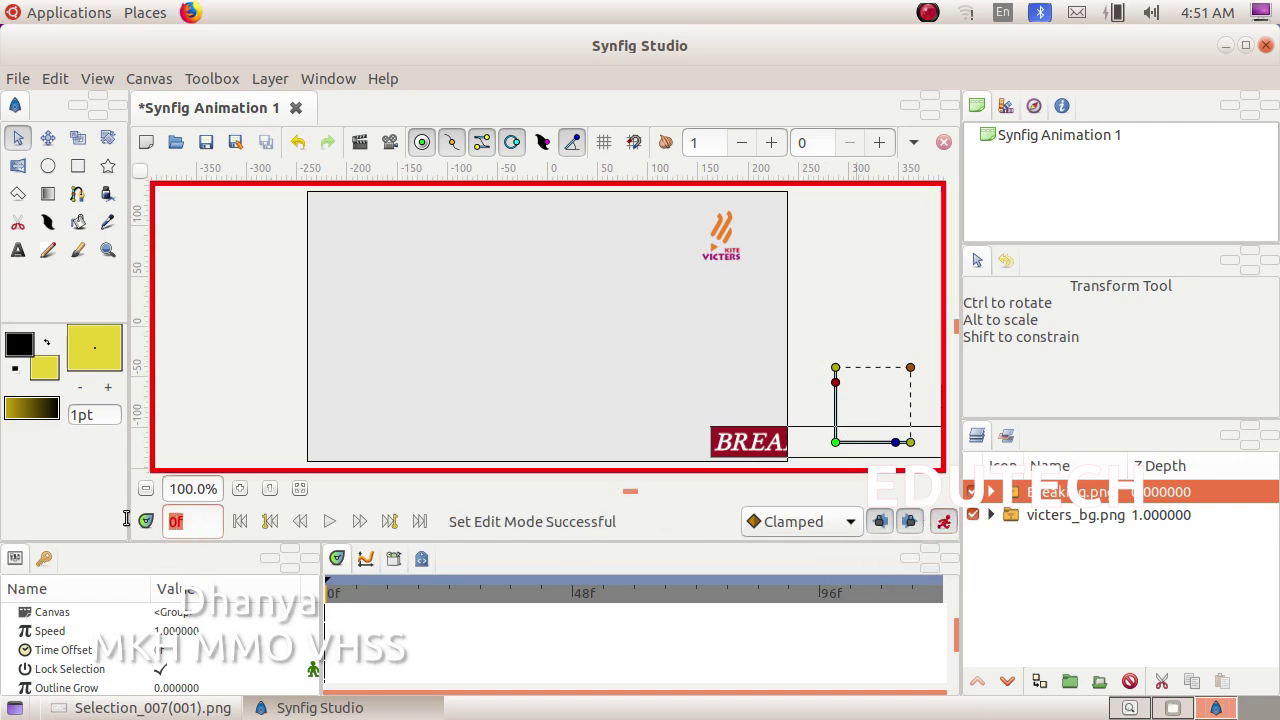
text(12)
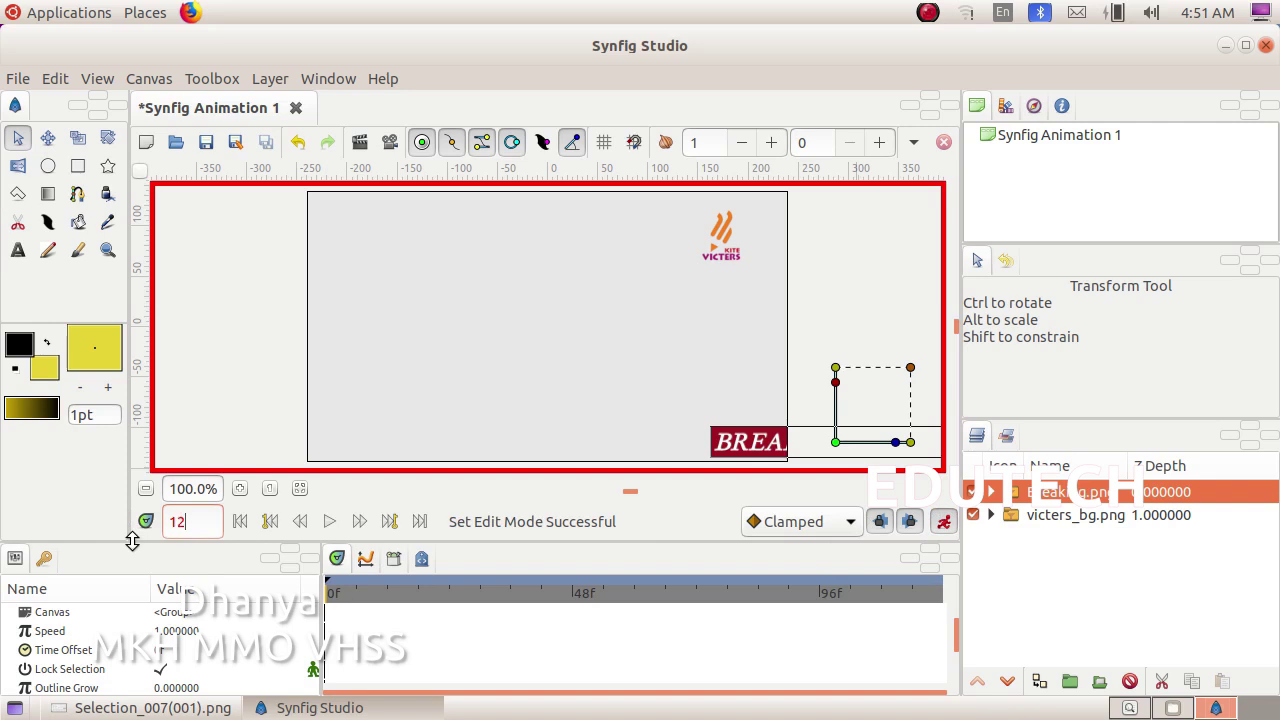
text(0)
key(Return)
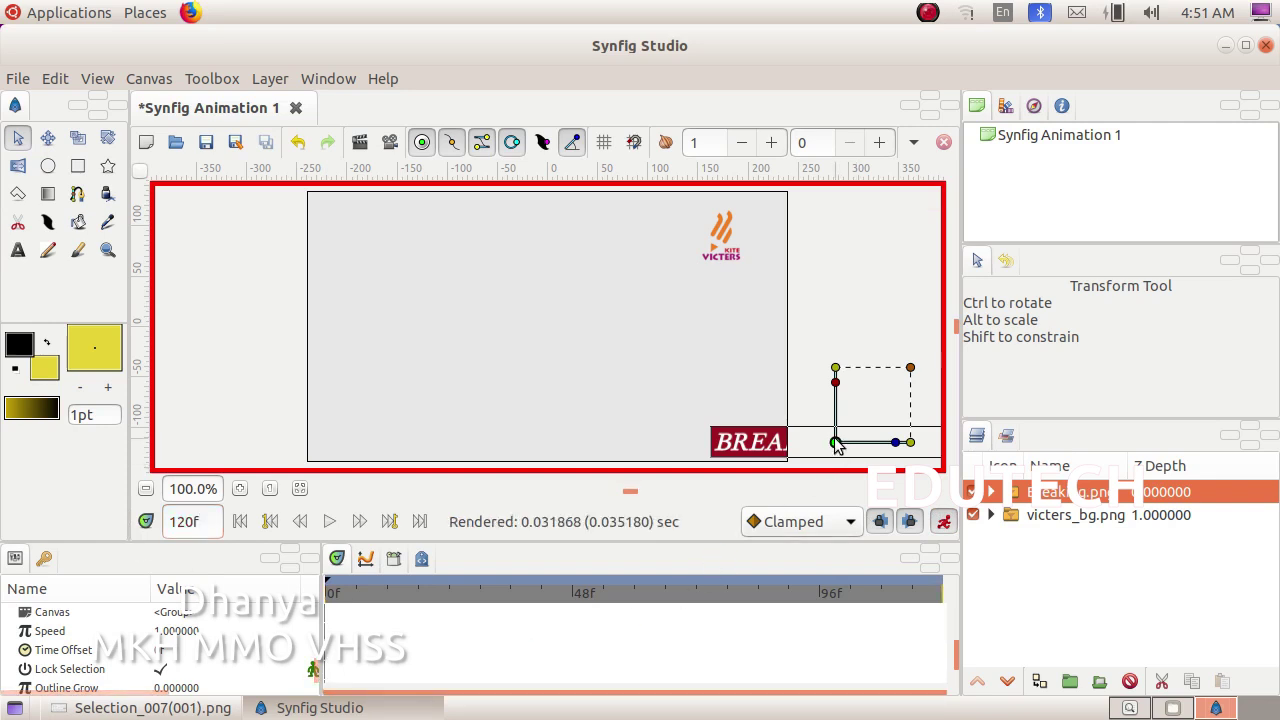
drag(836, 443, 273, 446)
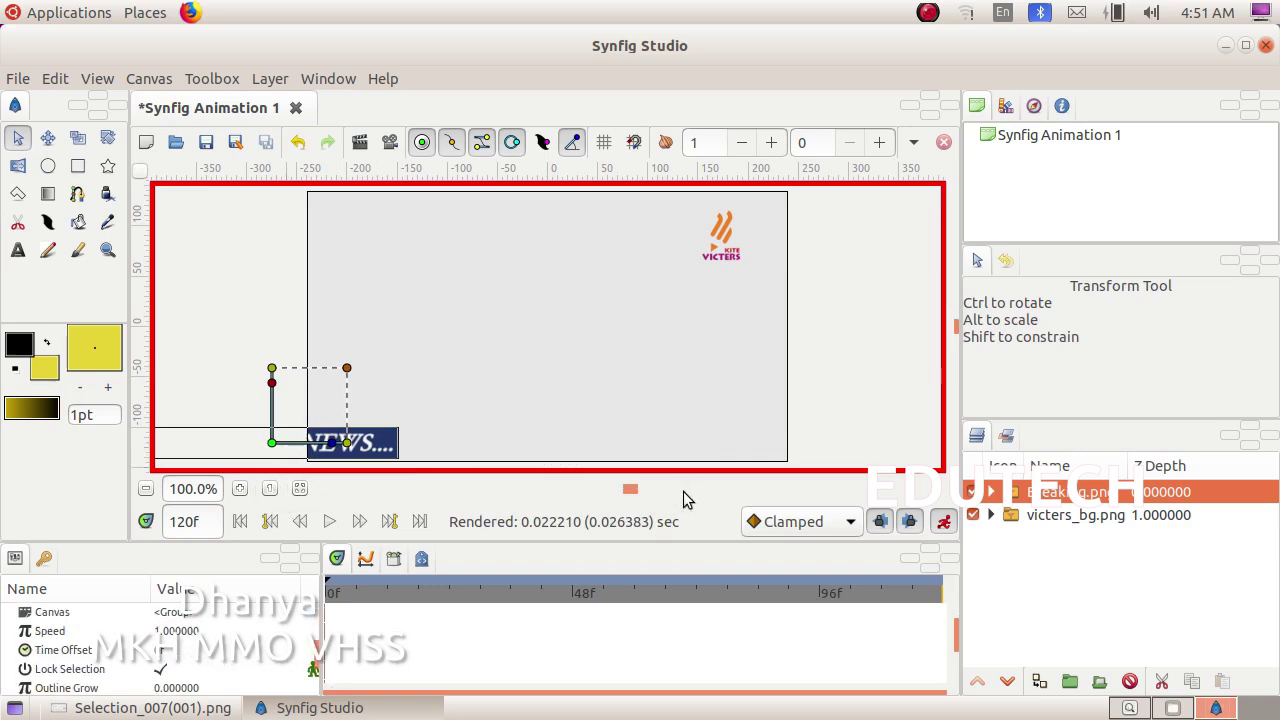
click(946, 523)
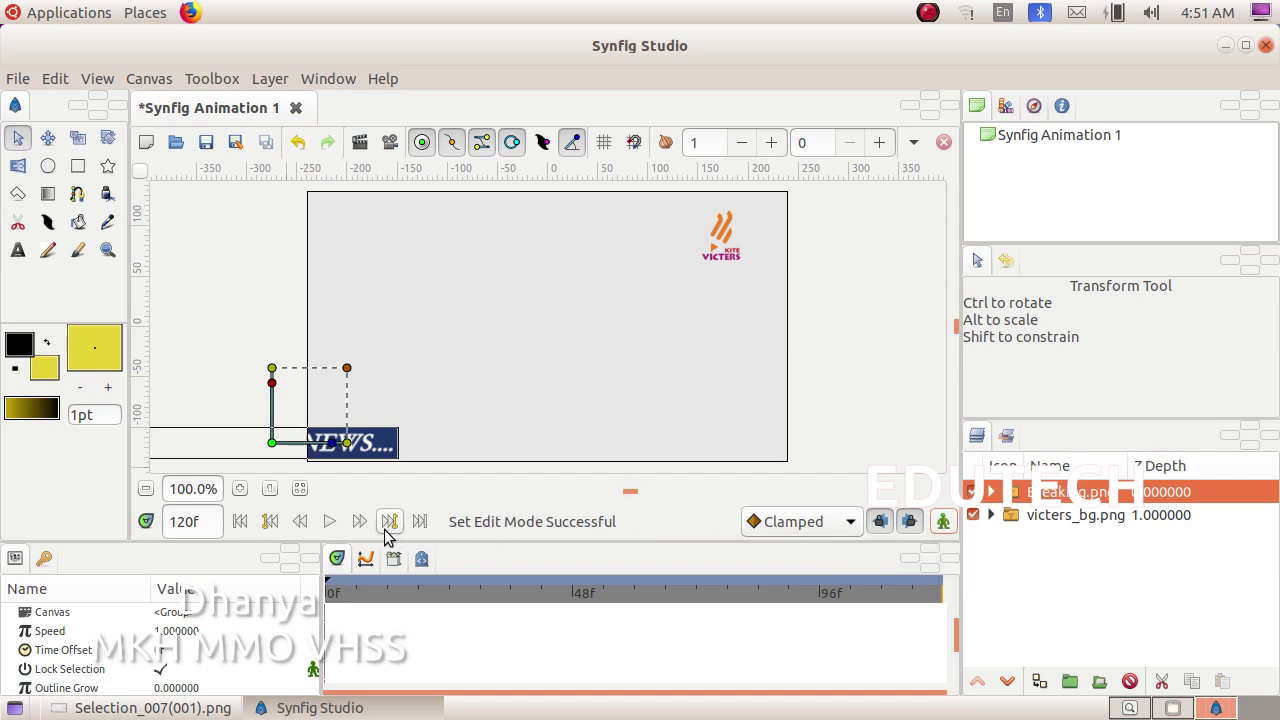
Step: Play the animation to check the right-to-left scroll against the exam instructions
click(329, 521)
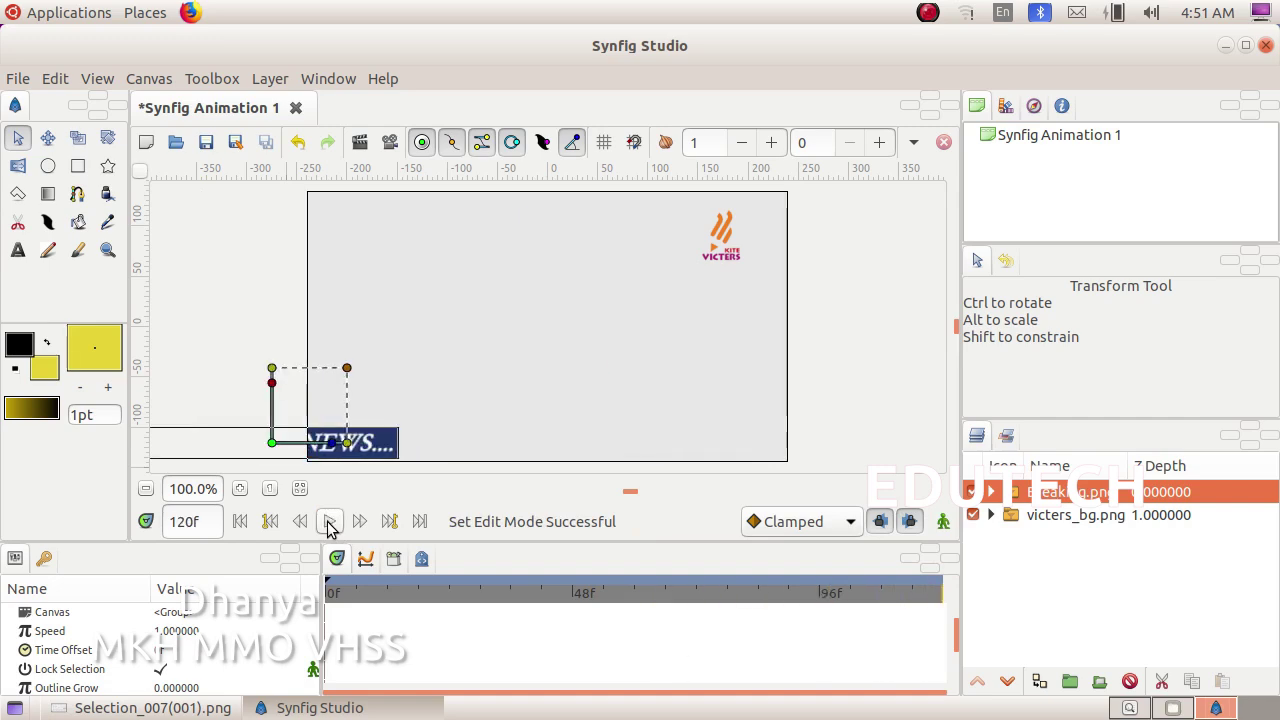
click(178, 707)
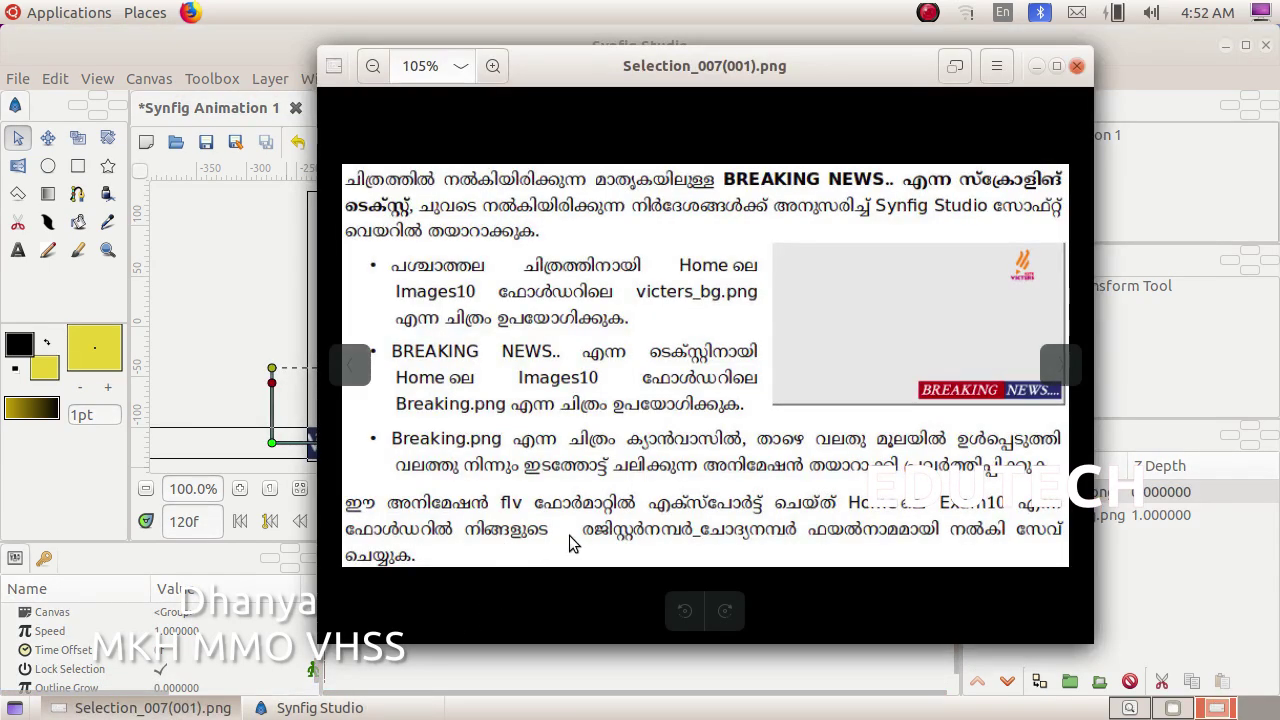
click(153, 707)
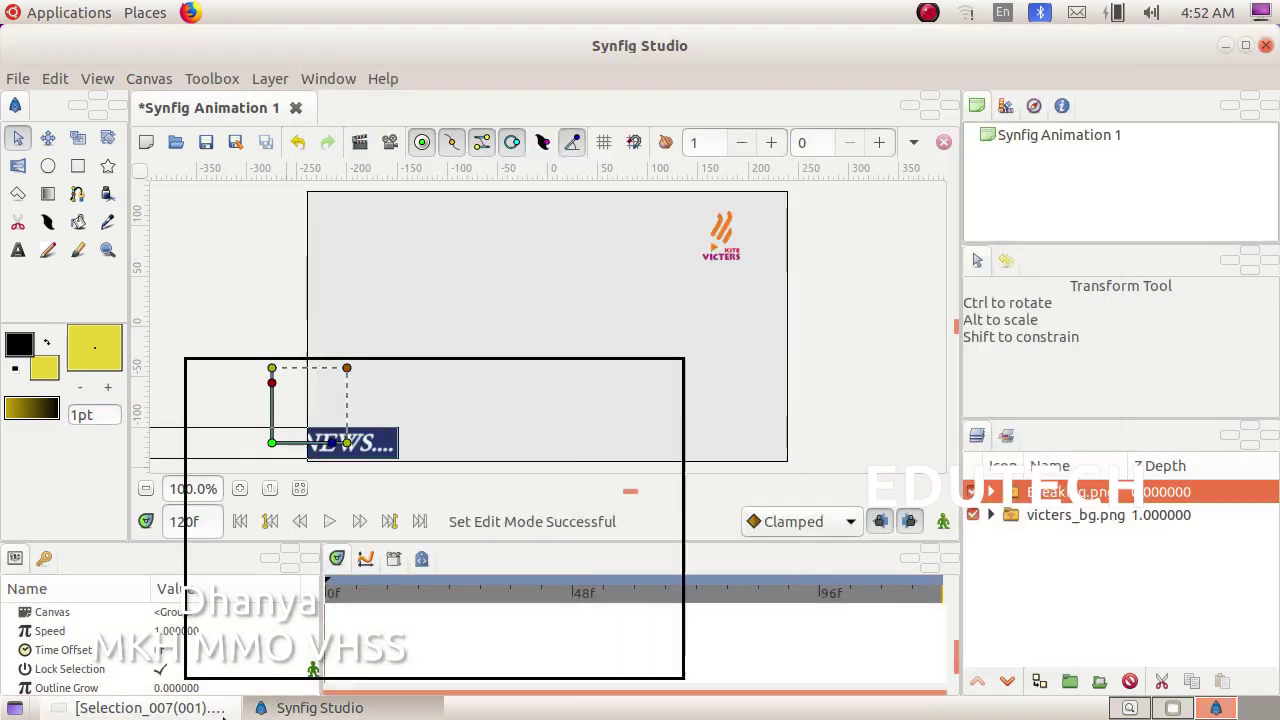
Step: Render the animation to Exam10 with the output file name 65464_4.flv
click(18, 79)
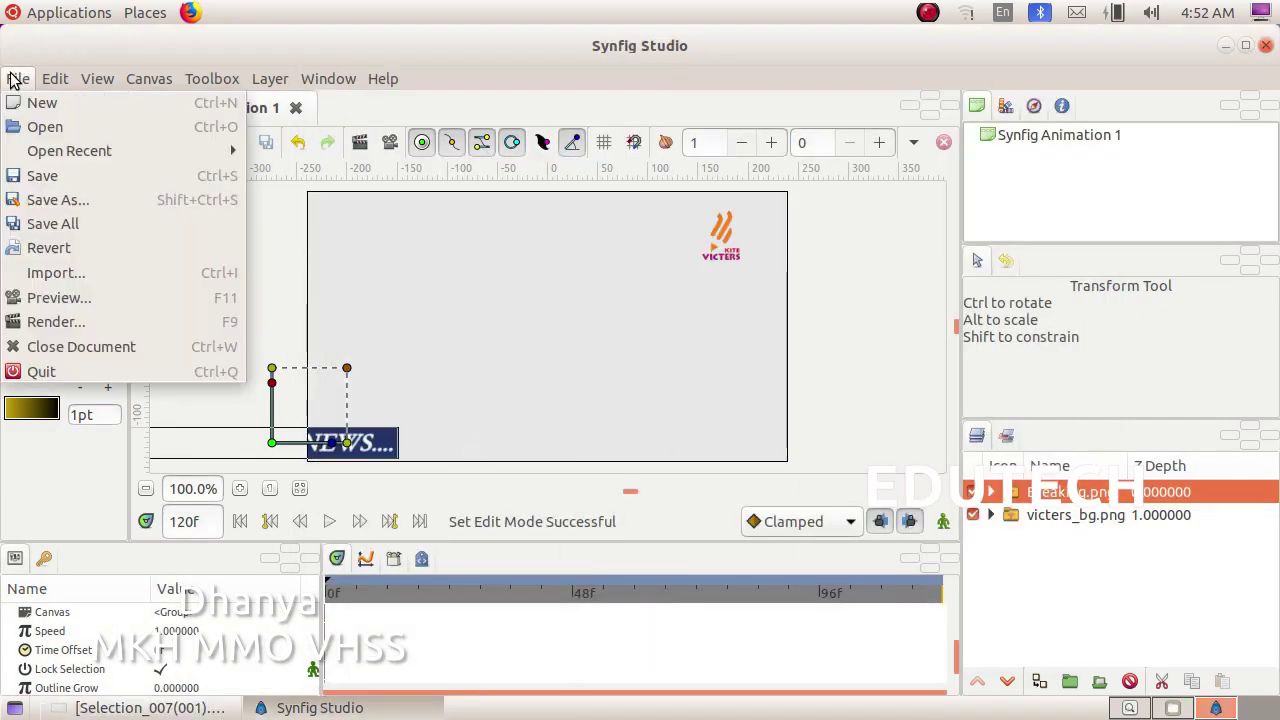
click(66, 327)
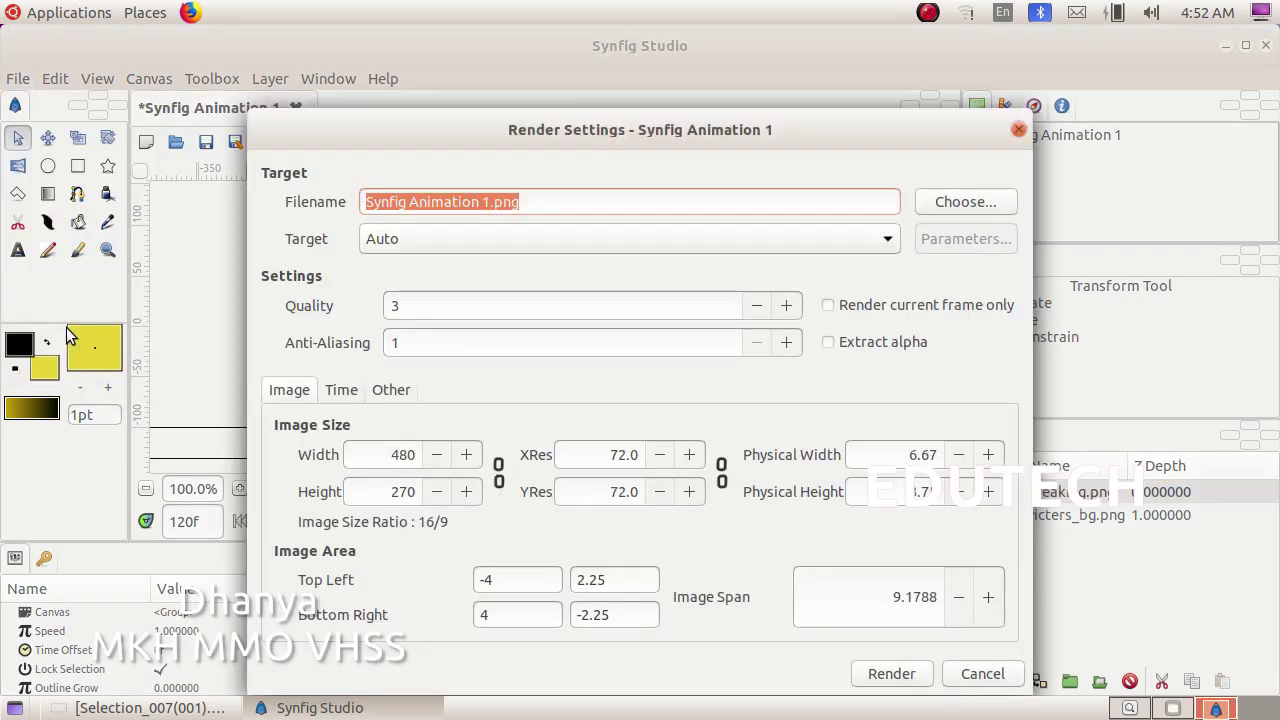
click(966, 203)
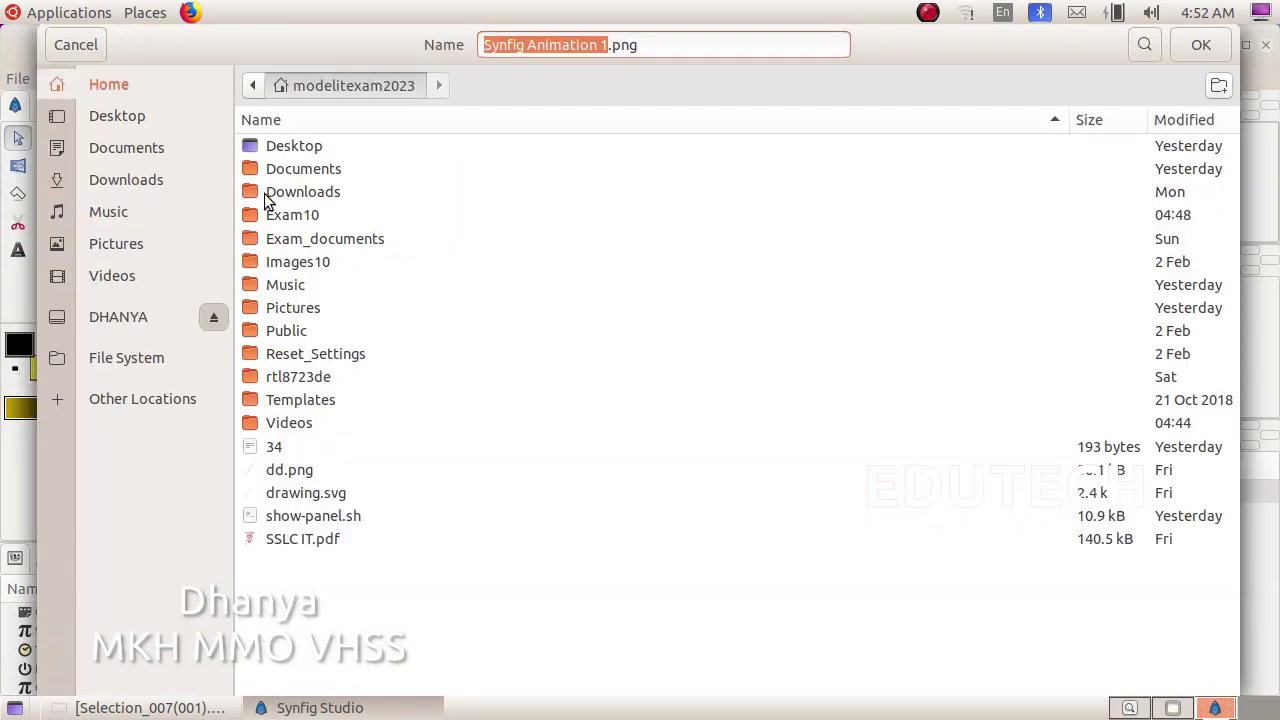
double_click(296, 218)
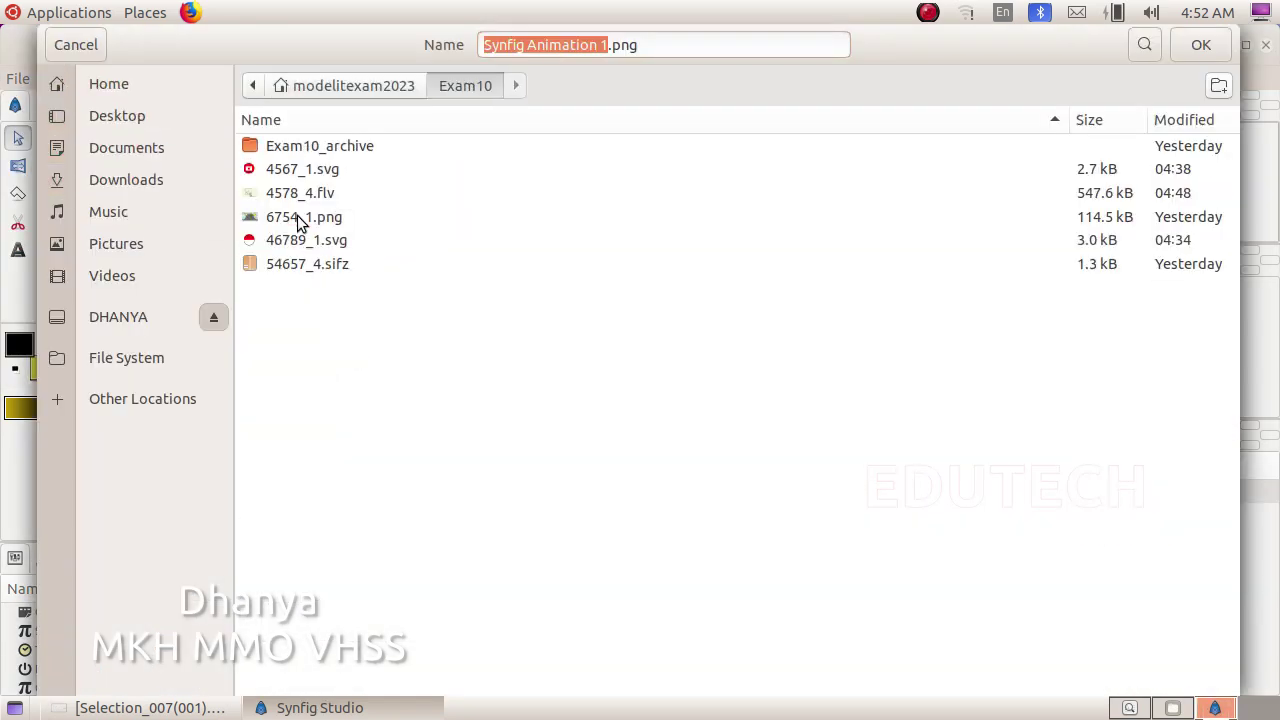
drag(668, 48, 365, 42)
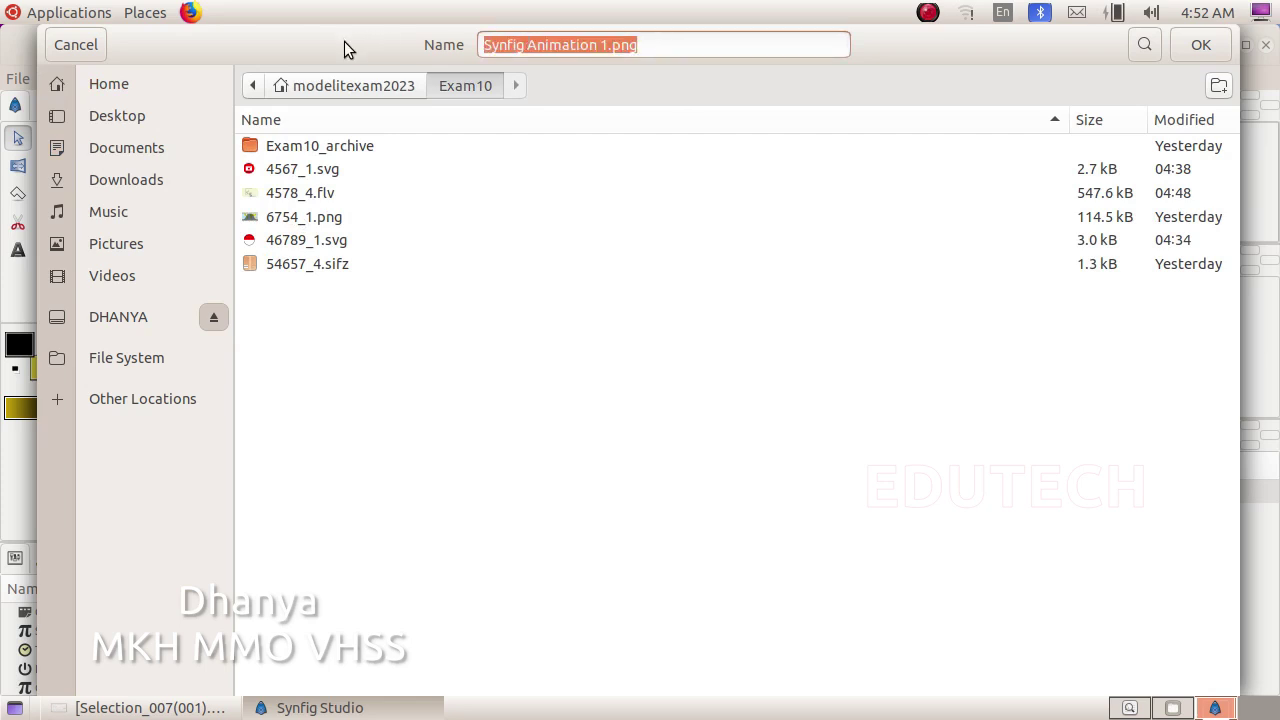
text(65464)
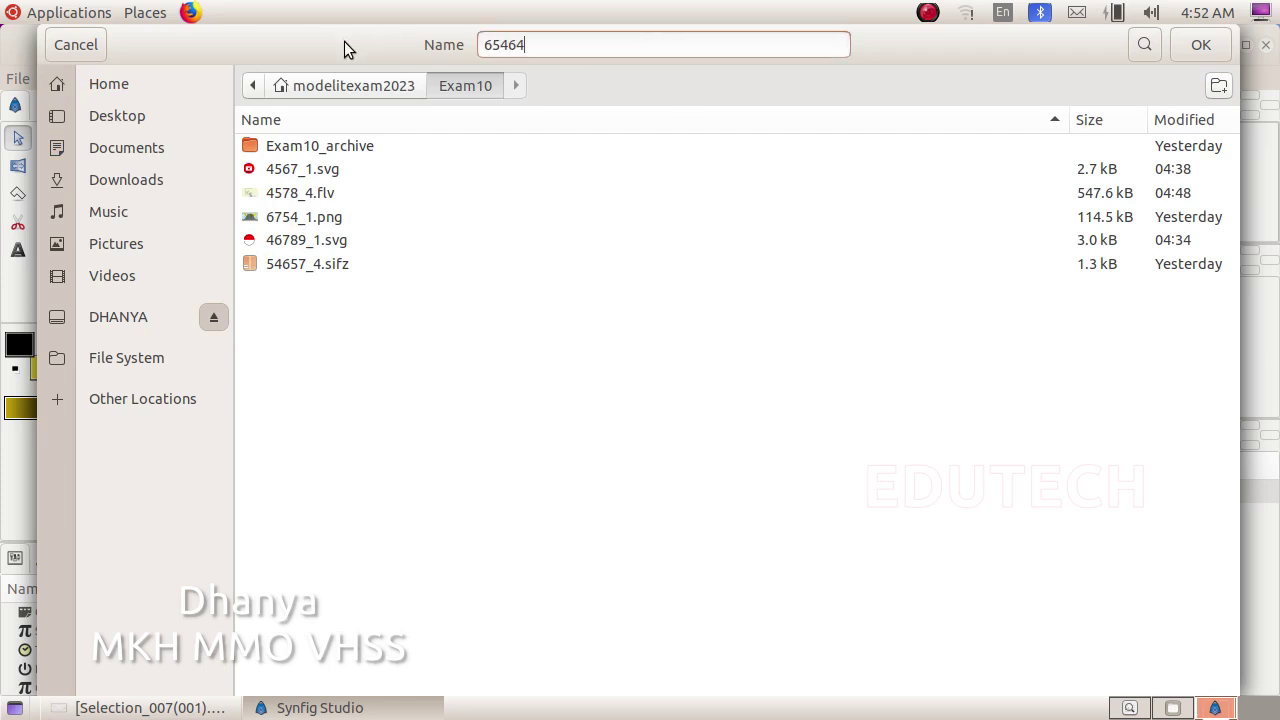
text(_4.flv)
click(1200, 44)
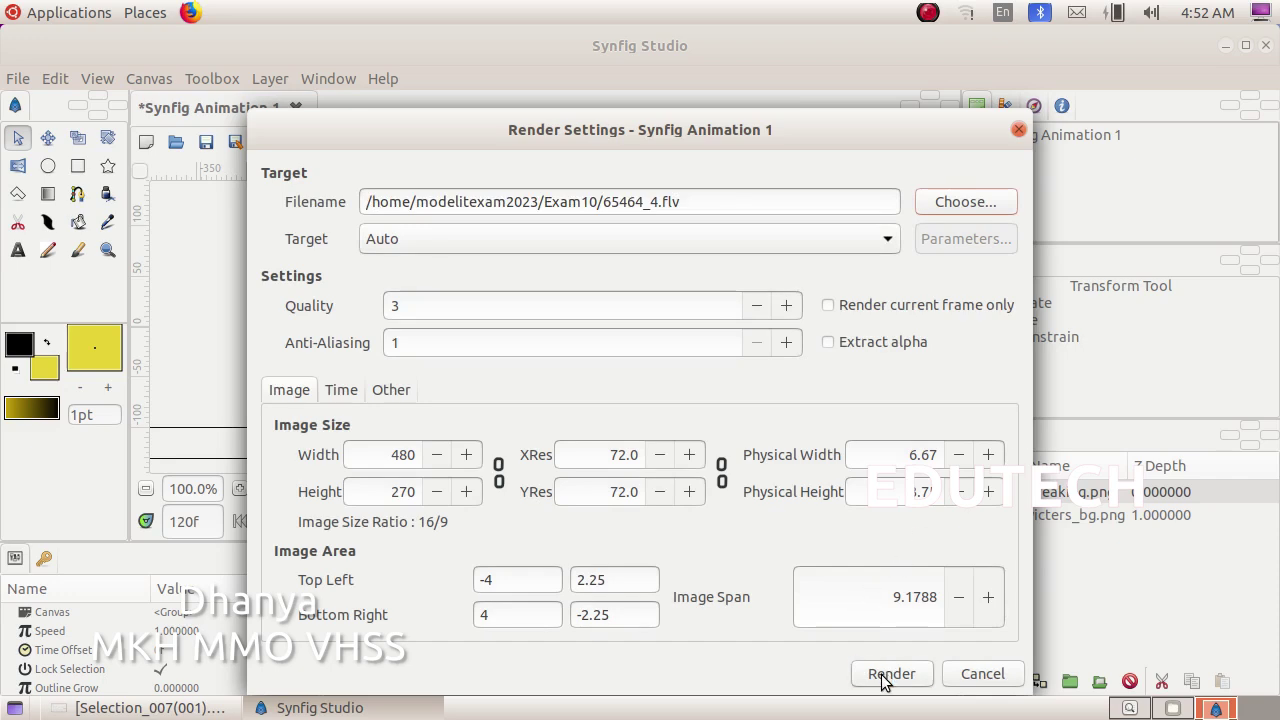
click(884, 676)
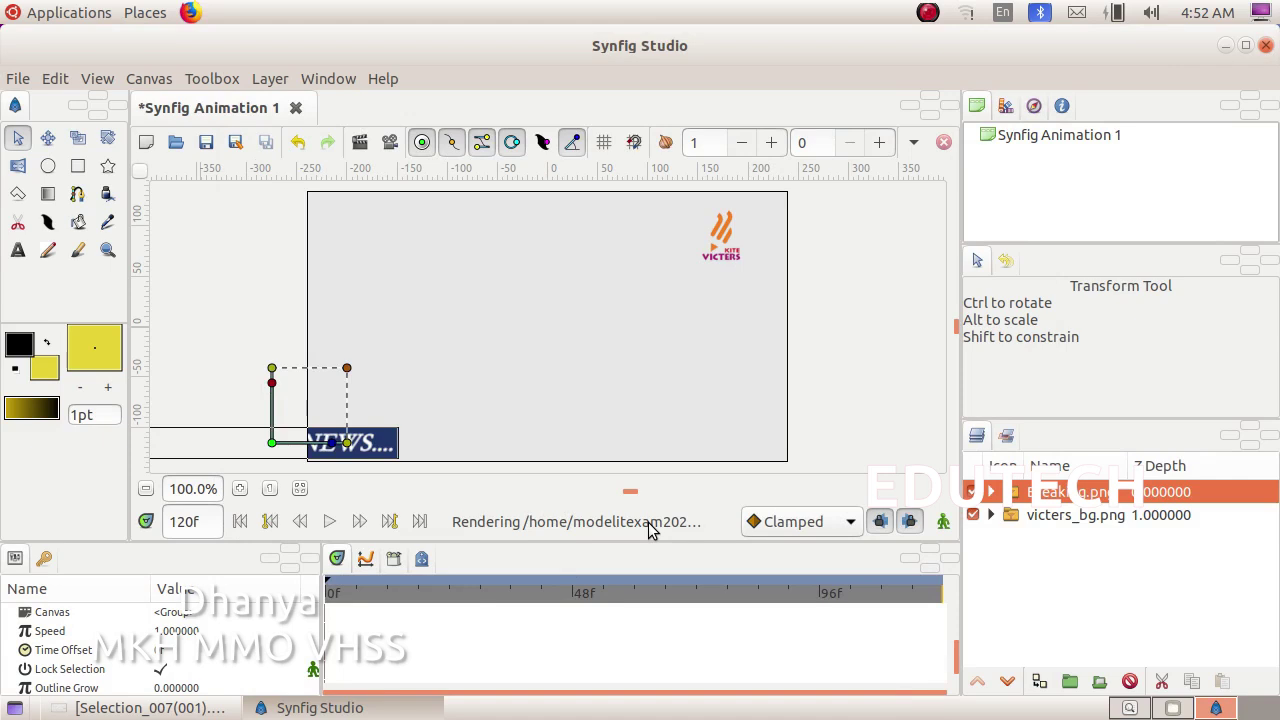
click(150, 14)
Step: Browse from Home into Exam10 and play the rendered 65464_4.flv video
click(175, 40)
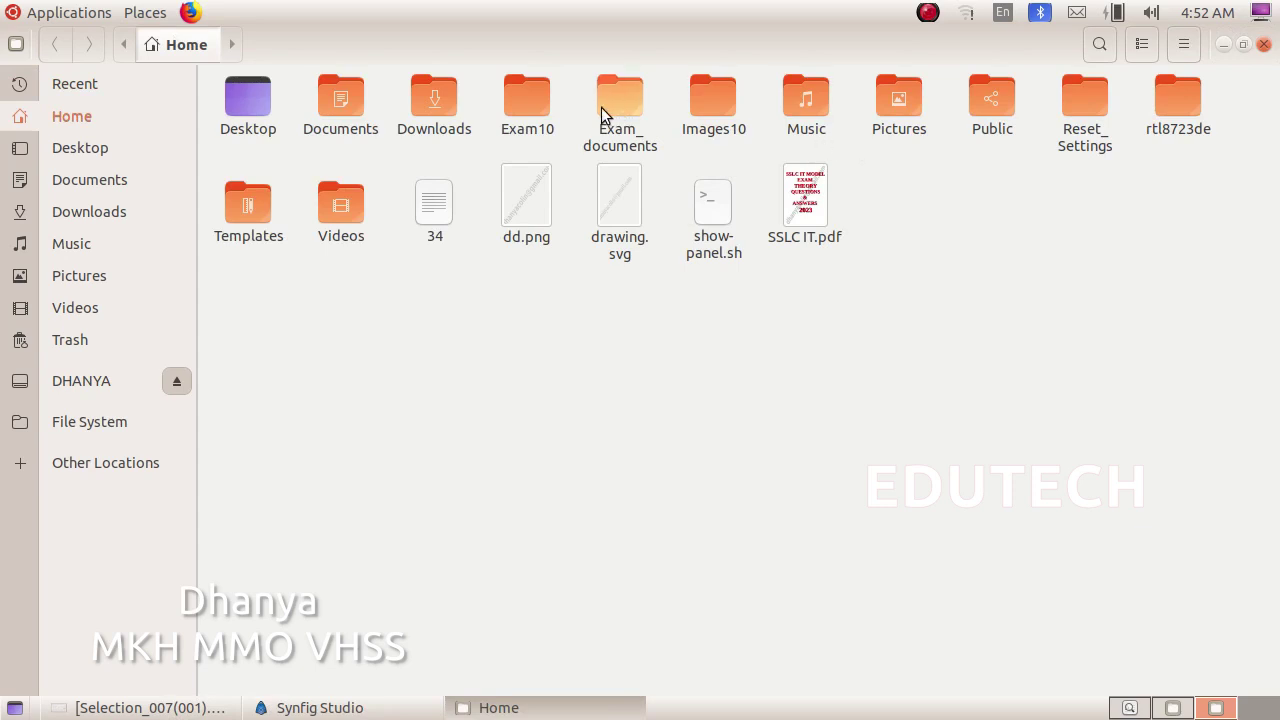
double_click(515, 96)
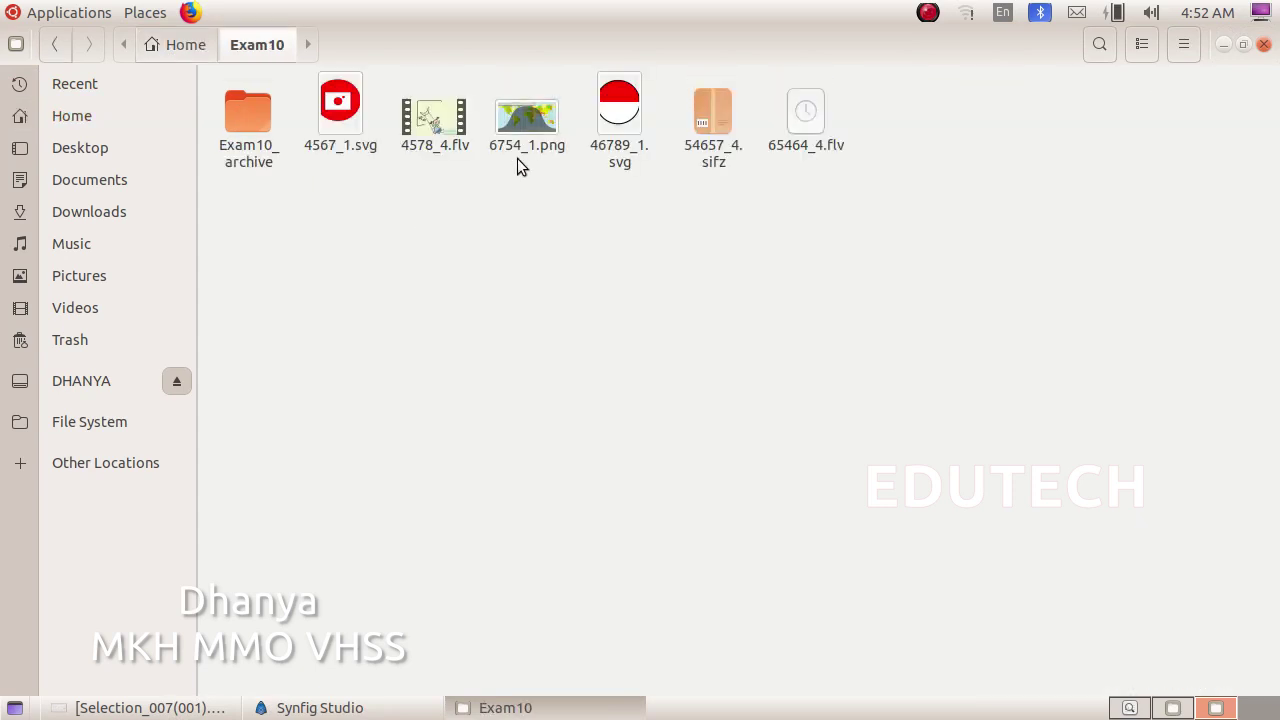
double_click(819, 147)
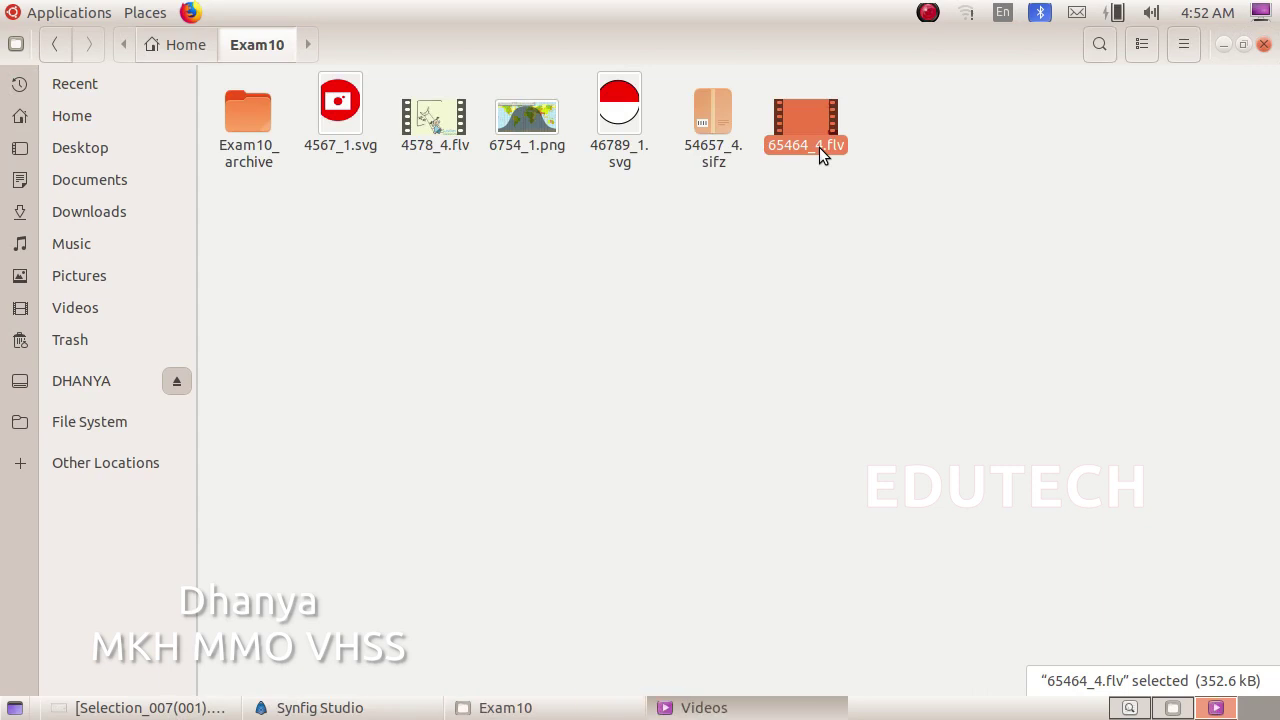